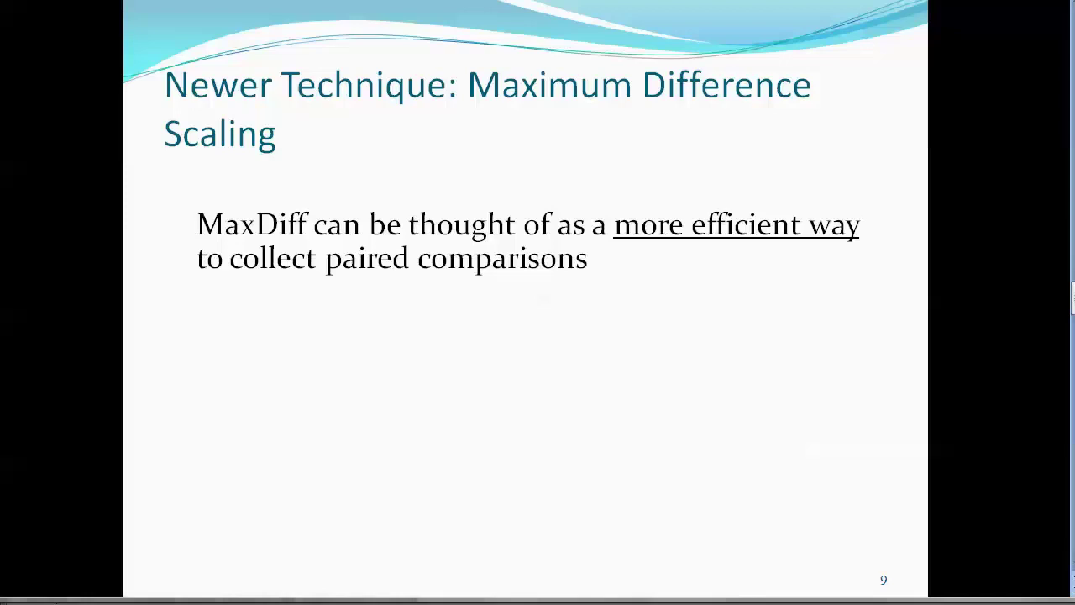
{"action": "key", "text": "Page_Down"}
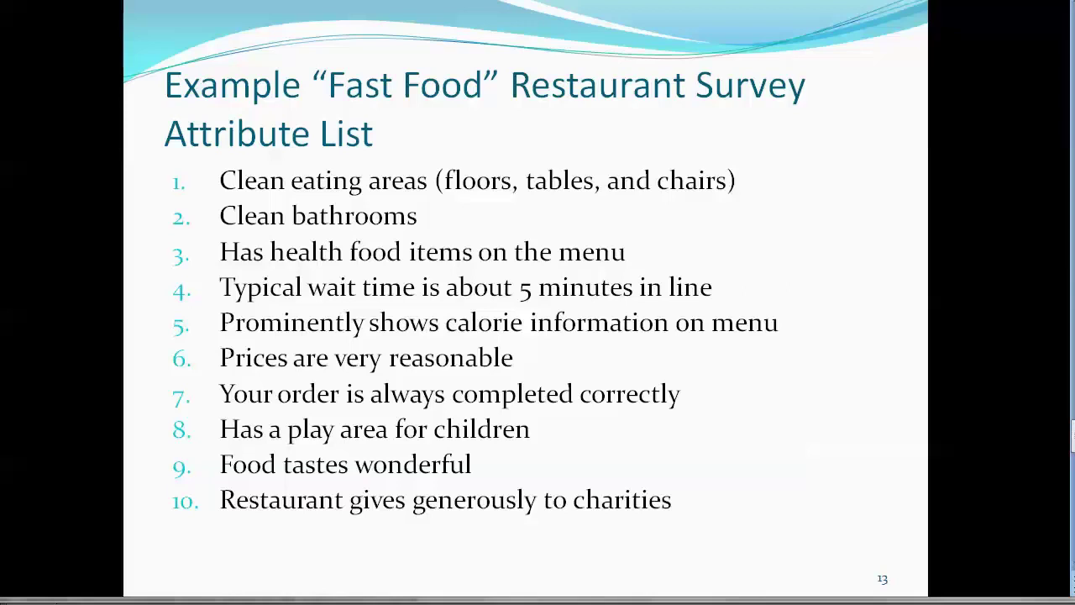
Step: Switch to the Word document with the fast food survey wording and look over its full numbered attribute list
{"action": "key", "text": "alt+Tab"}
{"action": "key", "text": "alt+Tab"}
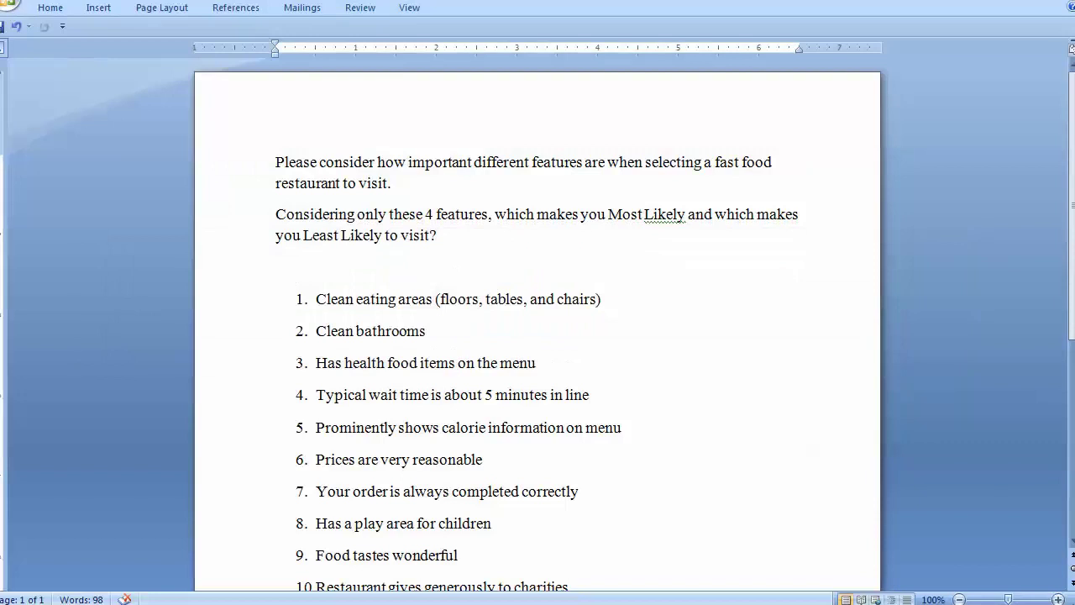
{"action": "left_click", "coordinate": [601, 299]}
{"action": "scroll", "coordinate": [537, 336], "scroll_direction": "down", "scroll_amount": 1}
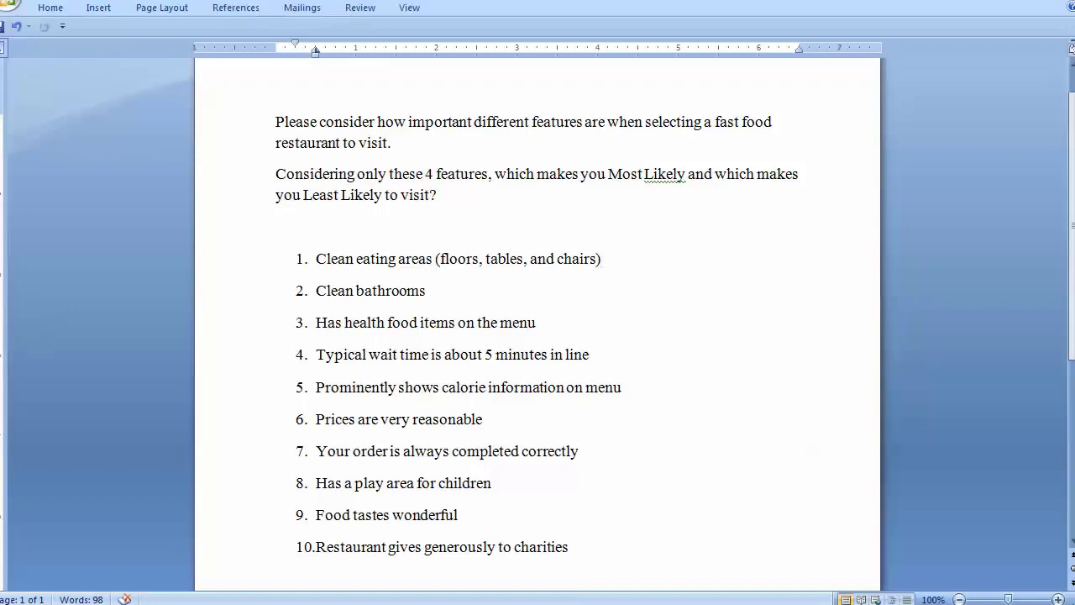
Step: Switch to SSI Web and open the question list of the mdvideo study
{"action": "key", "text": "alt+Tab"}
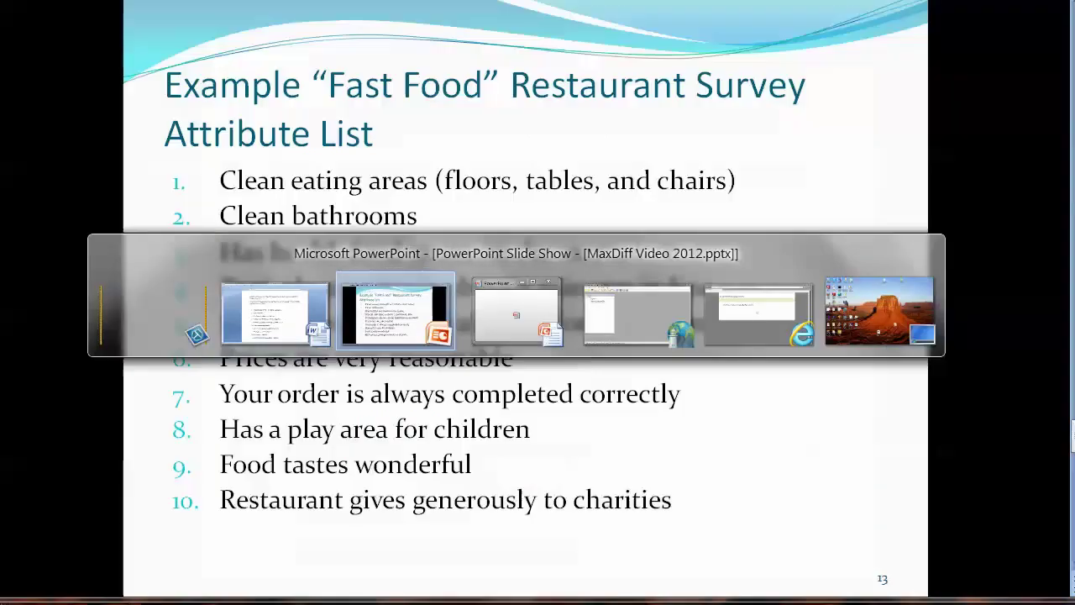
{"action": "key", "text": "alt+Tab"}
{"action": "key", "text": "alt+Tab"}
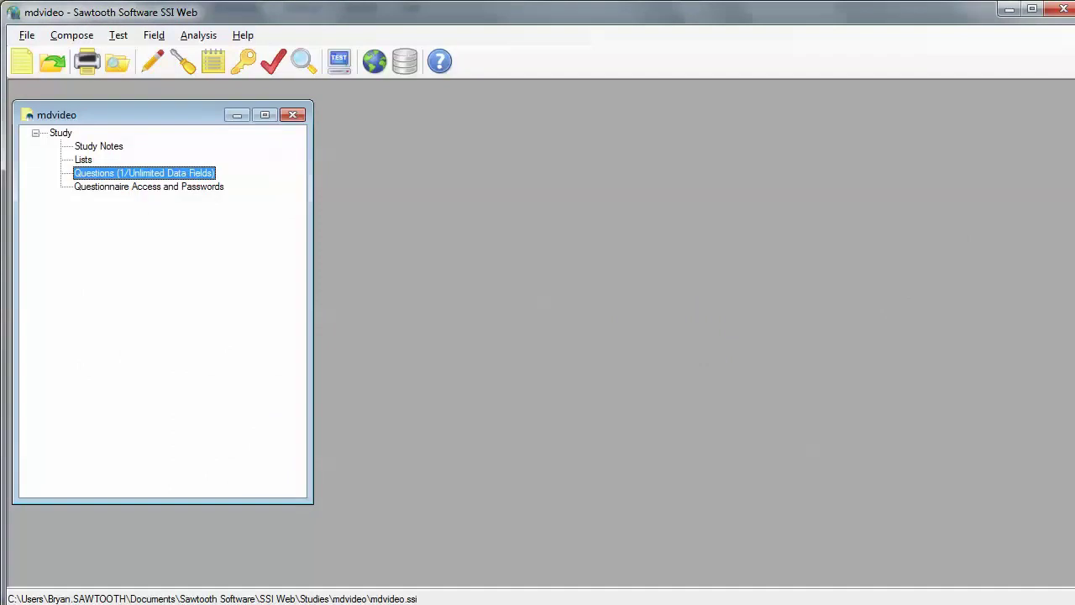
{"action": "key", "text": "Return"}
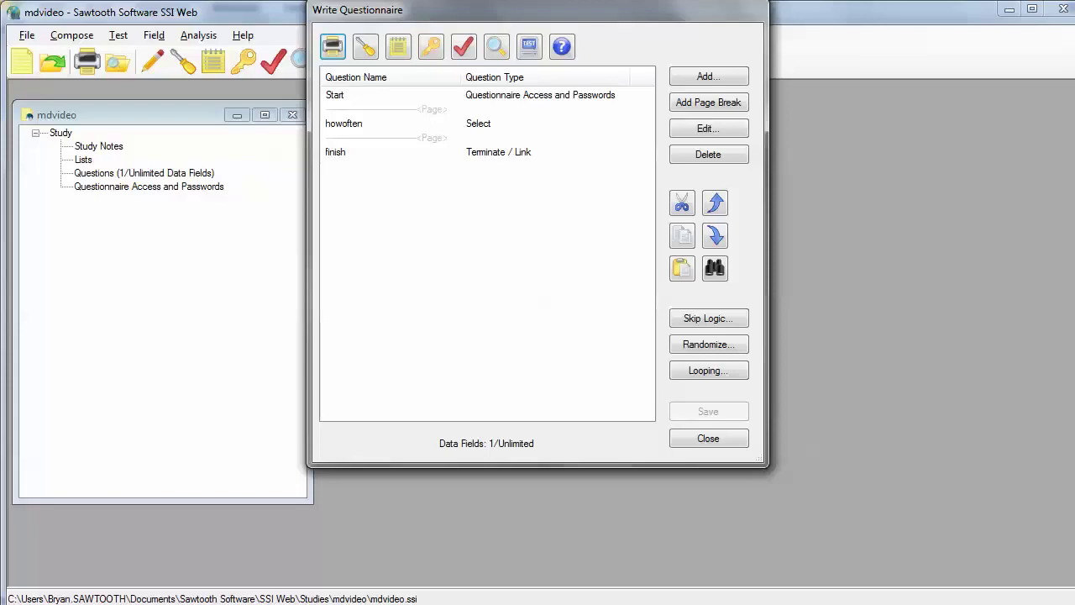
Step: Preview the existing howoften question about fast food visits, and return to the question list
{"action": "double_click", "coordinate": [391, 124]}
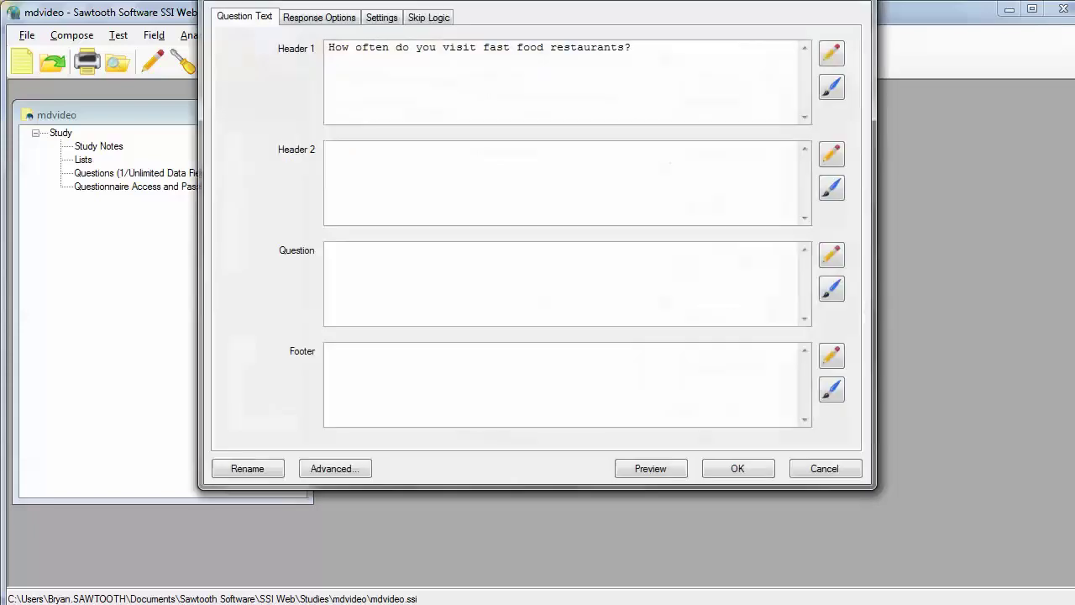
{"action": "left_click", "coordinate": [650, 468]}
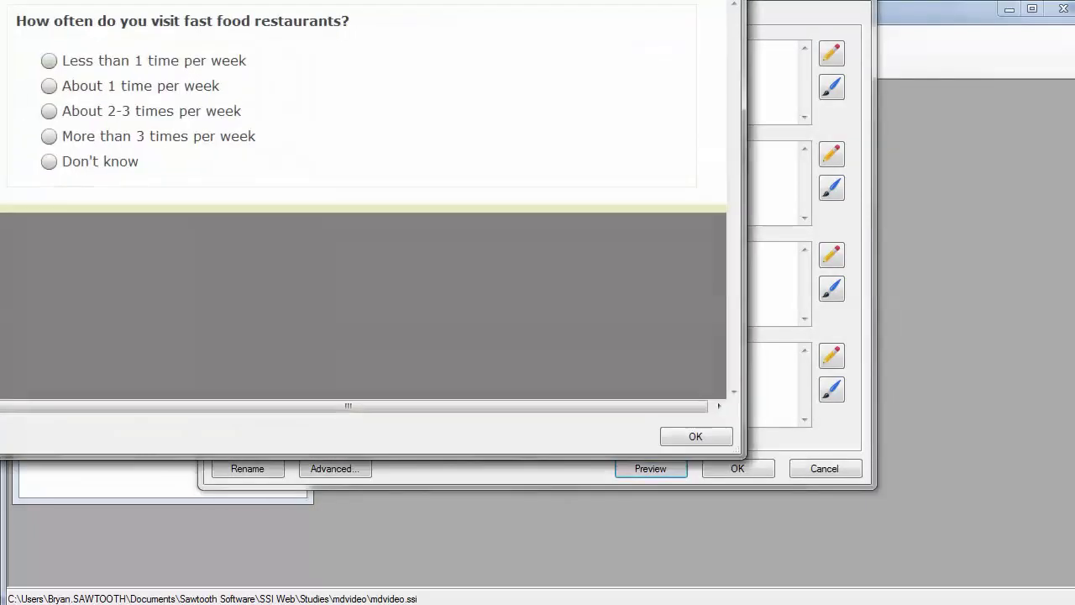
{"action": "left_click", "coordinate": [696, 436]}
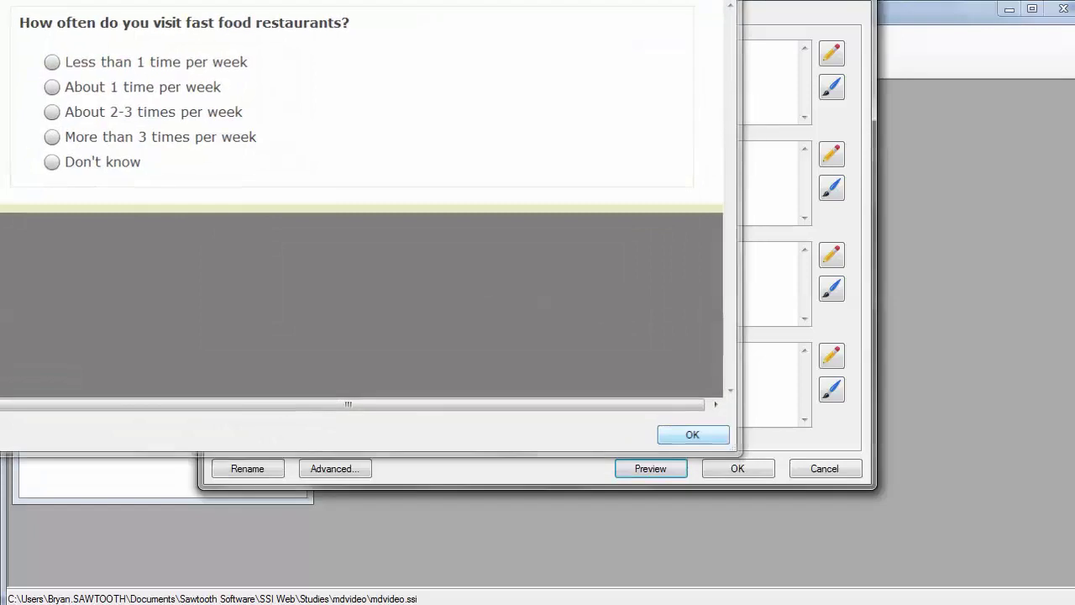
{"action": "key", "text": "Return"}
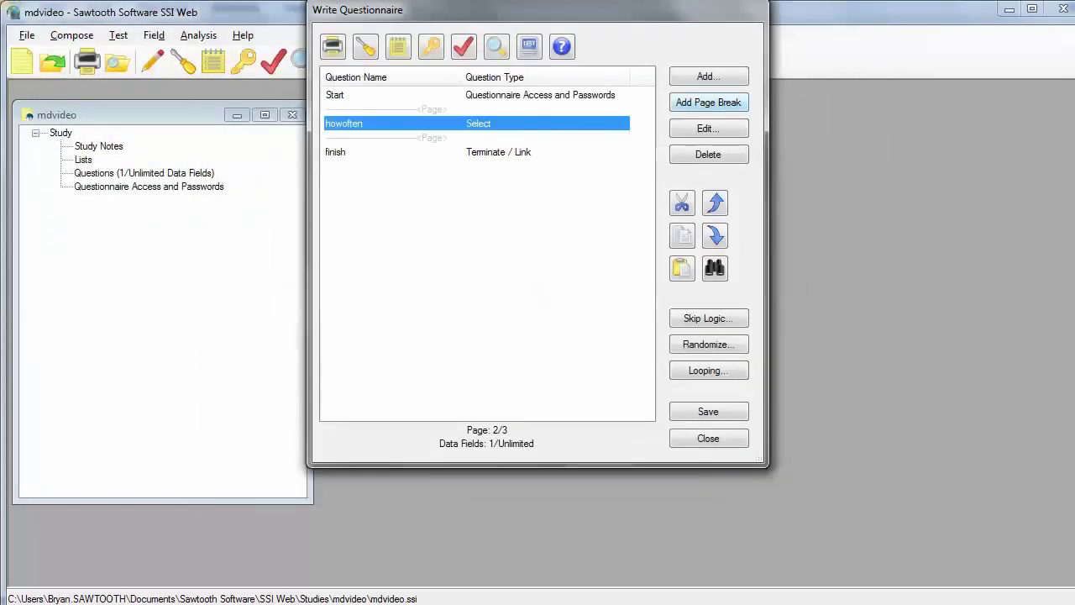
Step: Add a page break after the howoften question and insert a MaxDiff exercise named food
{"action": "left_click", "coordinate": [708, 102]}
{"action": "left_click", "coordinate": [708, 77]}
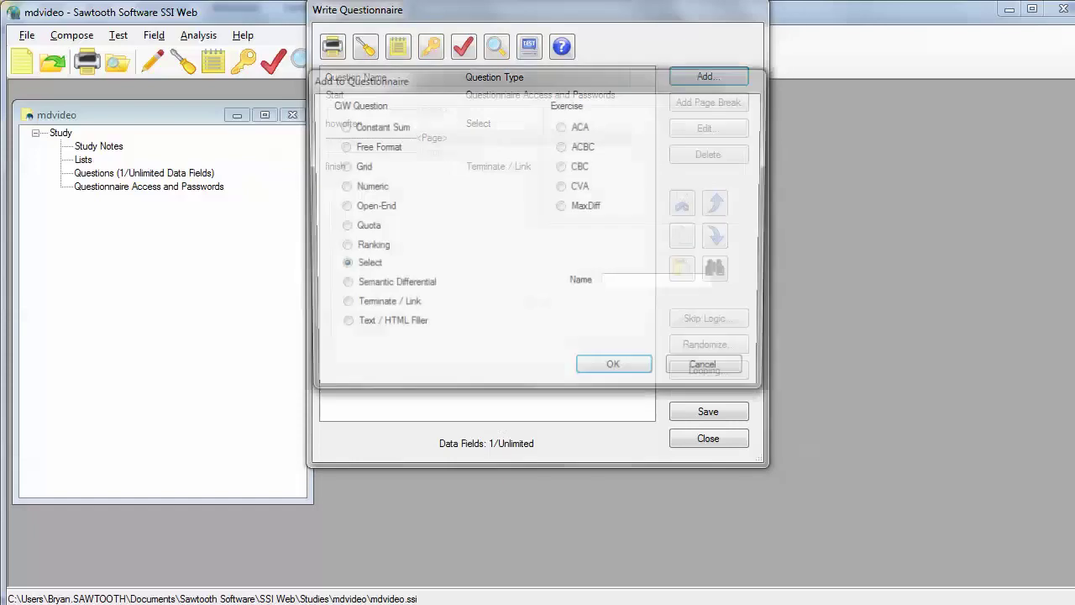
{"action": "left_click", "coordinate": [562, 206]}
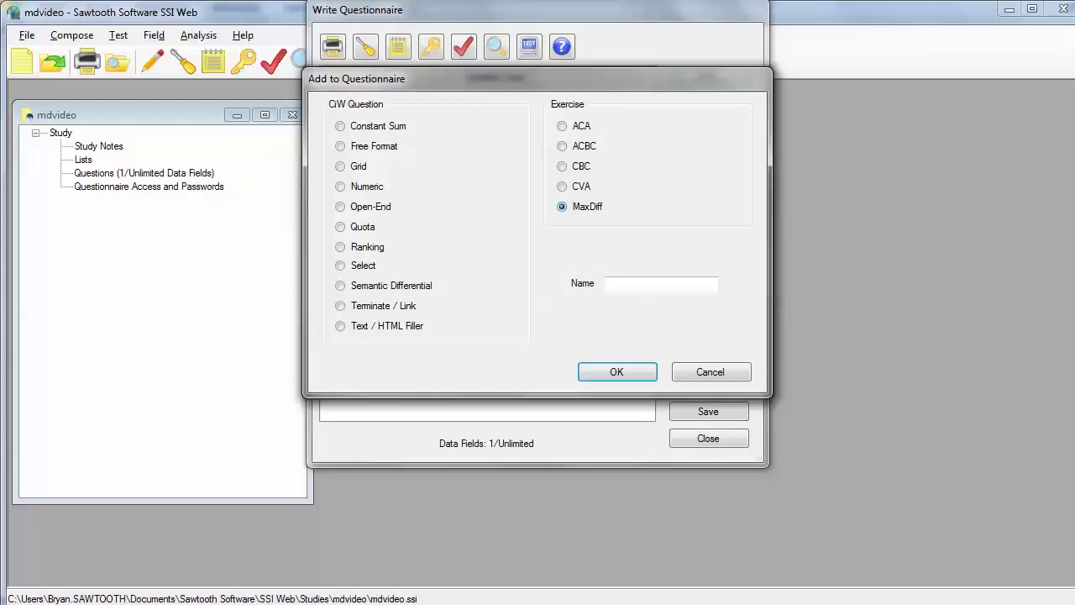
{"action": "type", "text": "food"}
{"action": "key", "text": "Return"}
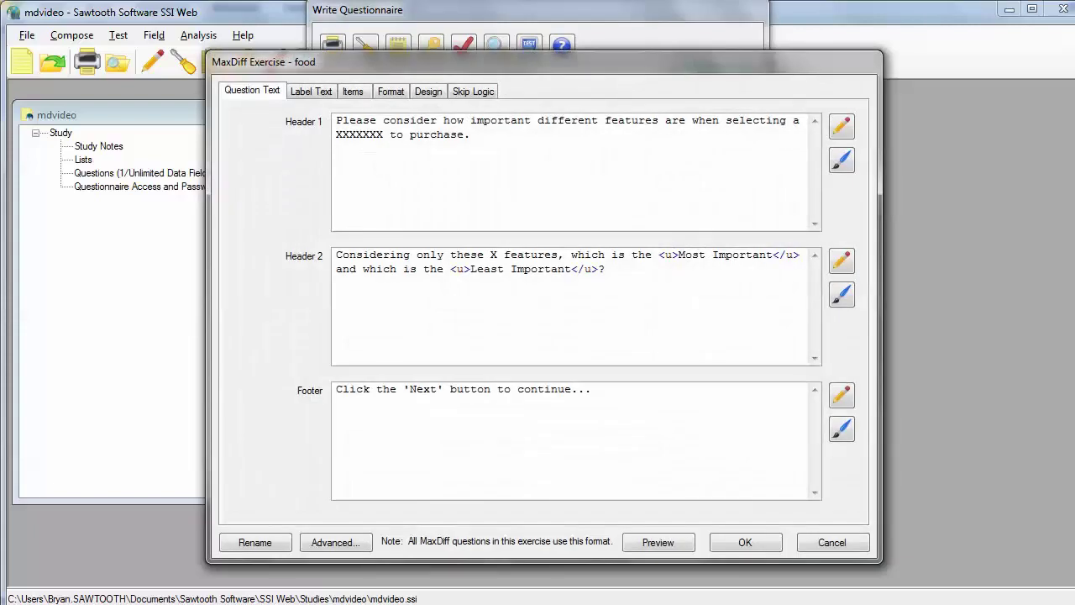
Step: Replace the exercise's Header 1 text with the Word document's opening sentence about selecting a fast food restaurant to visit
{"action": "key", "text": "alt+Tab"}
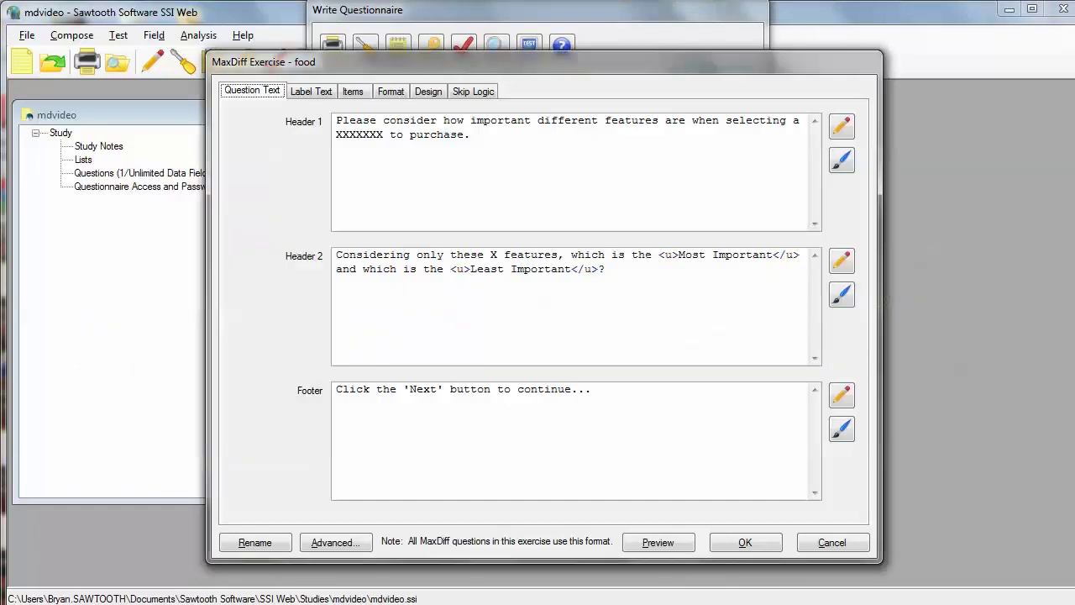
{"action": "key", "text": "alt+Tab"}
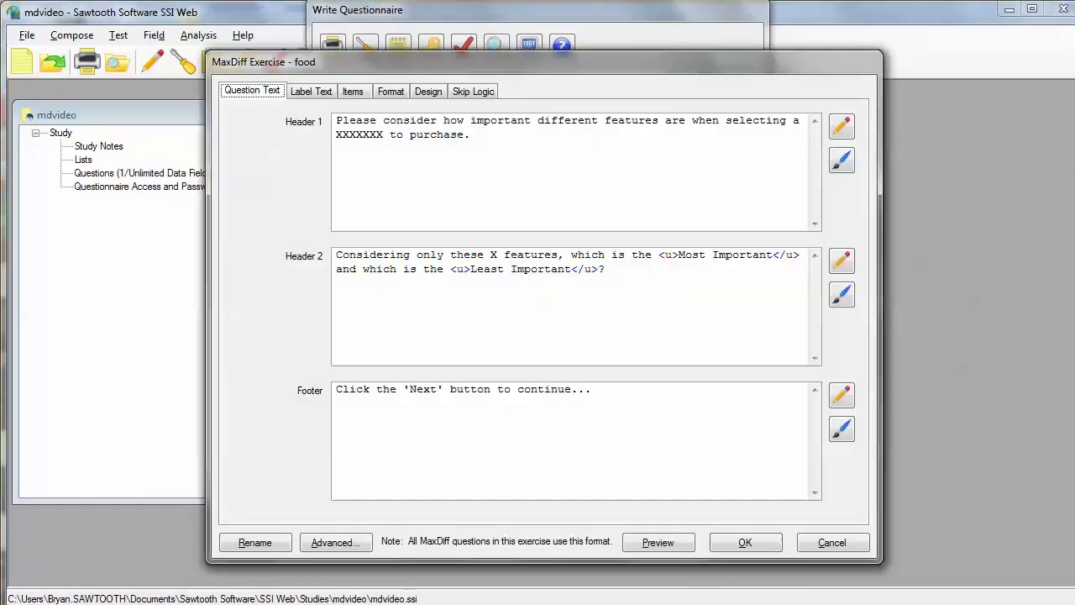
{"action": "key", "text": "alt+Tab"}
{"action": "key", "text": "alt+Tab"}
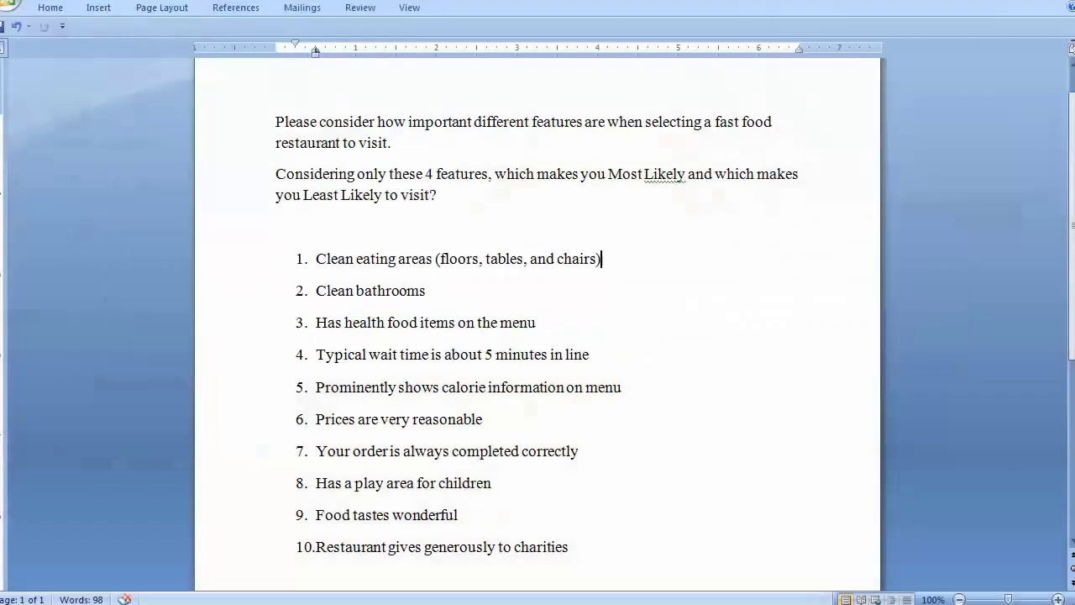
{"action": "key", "text": "ctrl+shift+Up"}
{"action": "key", "text": "ctrl+c"}
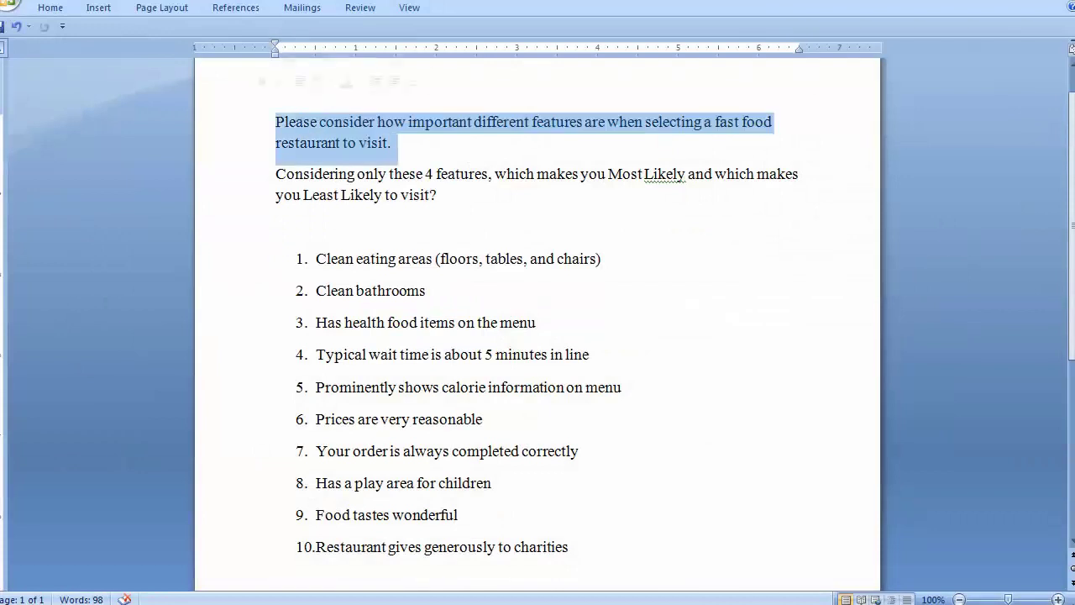
{"action": "key", "text": "alt+Tab"}
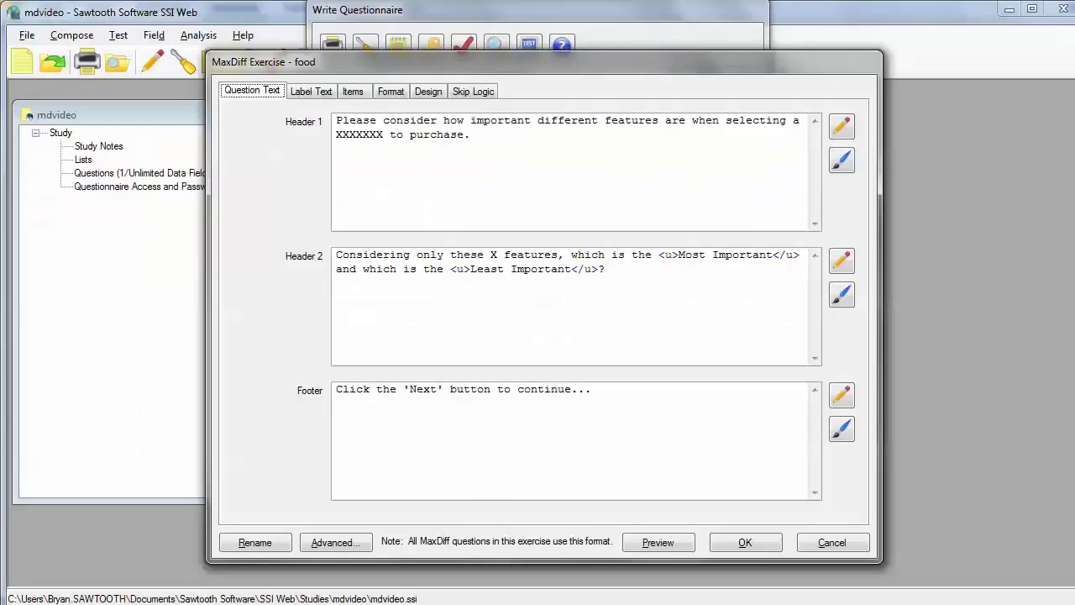
{"action": "left_click_drag", "start_coordinate": [471, 134], "coordinate": [336, 120]}
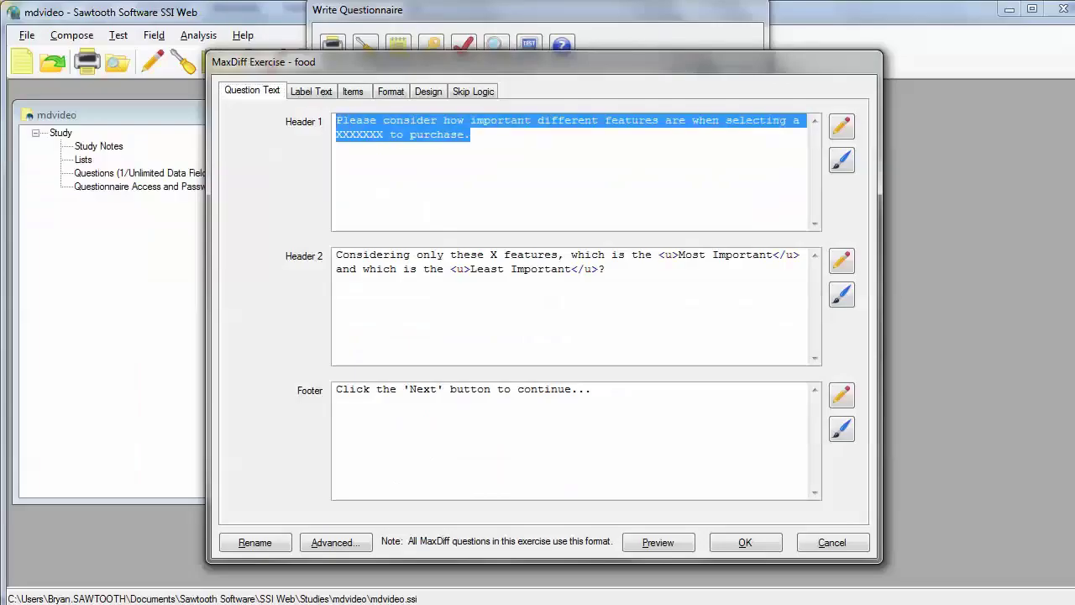
{"action": "key", "text": "ctrl+v"}
Step: Replace the Header 2 text with the Word document's "Considering only these 4 features" question about Most Likely and Least Likely to visit
{"action": "key", "text": "alt+Tab"}
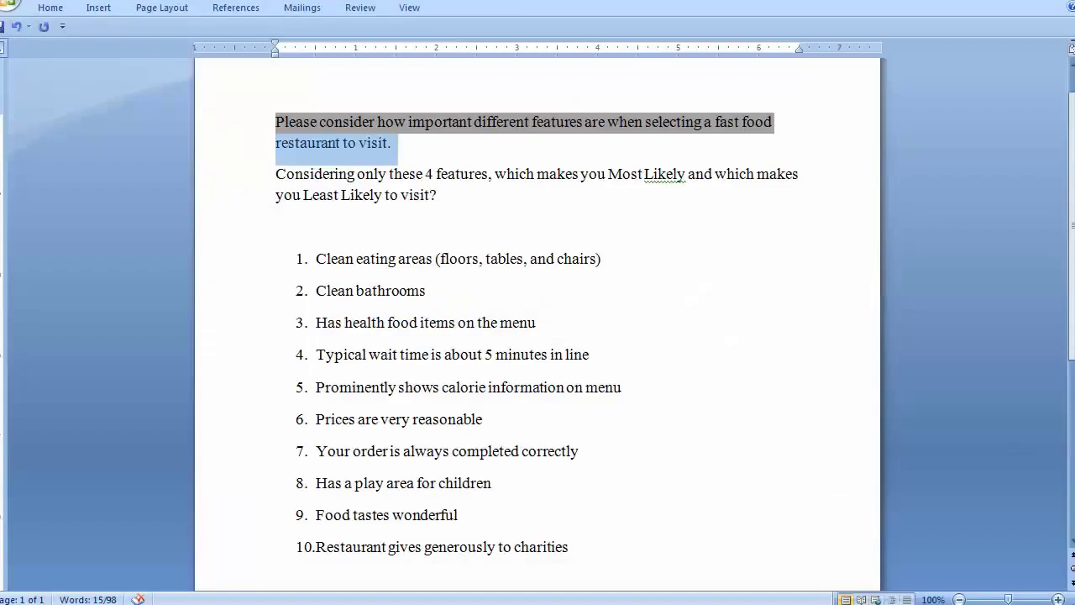
{"action": "left_click_drag", "start_coordinate": [443, 196], "coordinate": [275, 174]}
{"action": "key", "text": "ctrl+c"}
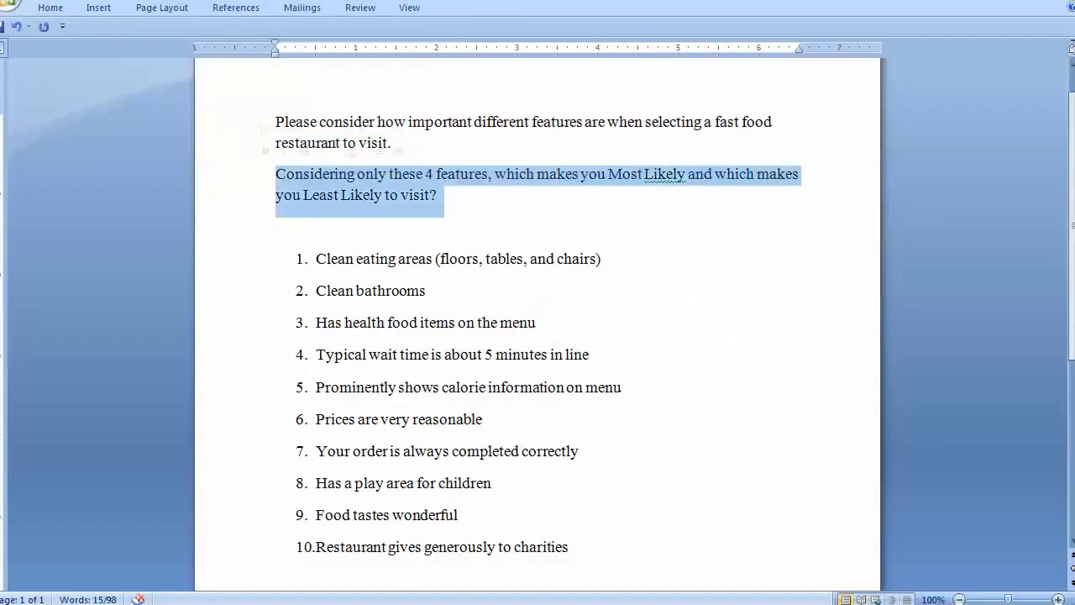
{"action": "key", "text": "alt+Tab"}
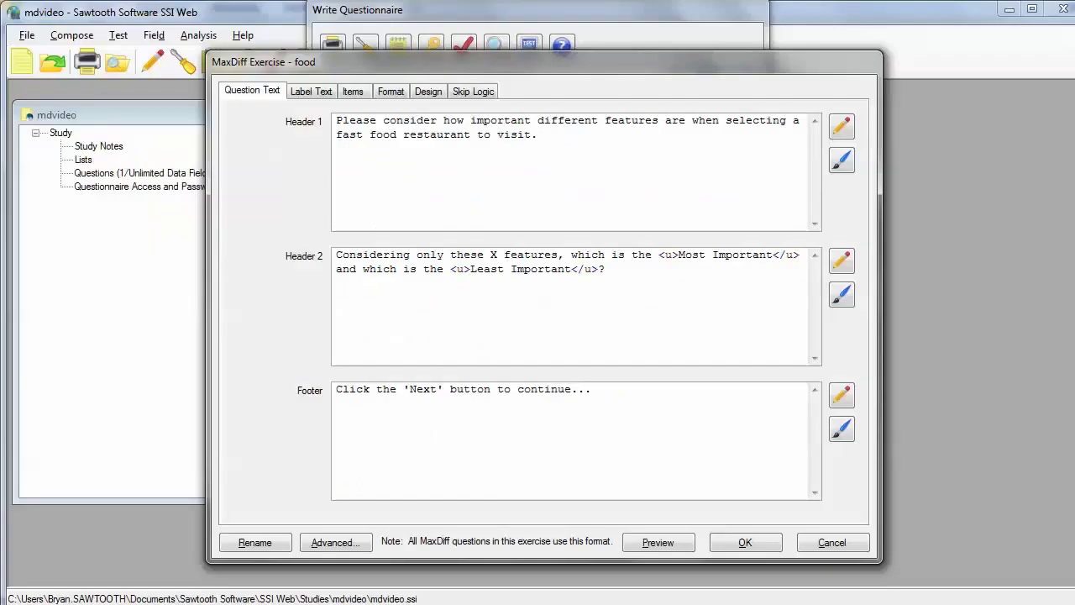
{"action": "left_click_drag", "start_coordinate": [605, 269], "coordinate": [336, 255]}
{"action": "key", "text": "ctrl+v"}
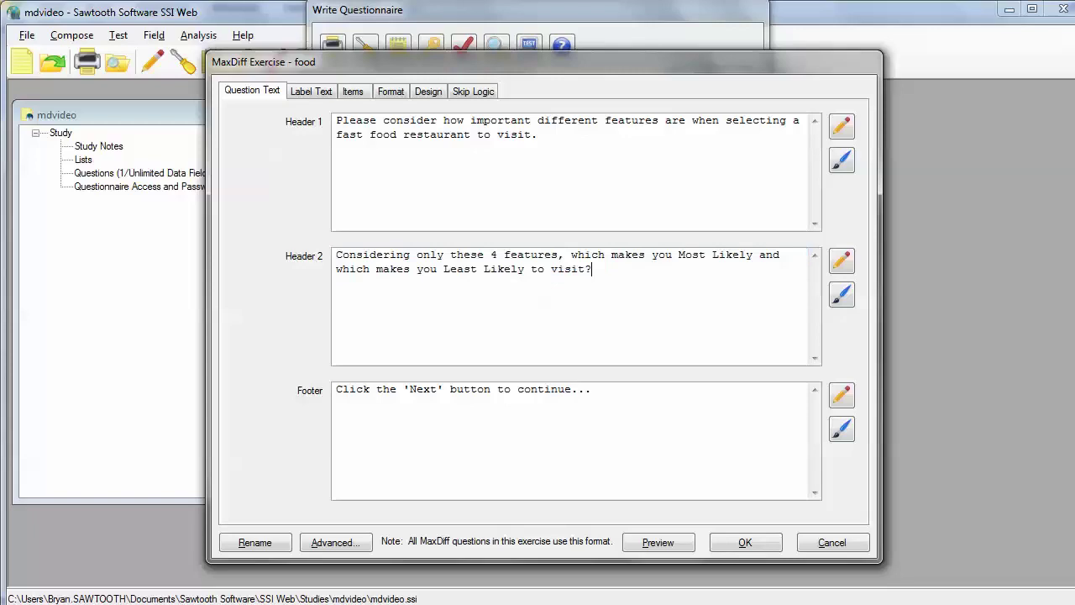
Step: Set the exercise's best label to "Most Likely" and its worst label to "Least Likely"
{"action": "left_click", "coordinate": [311, 90]}
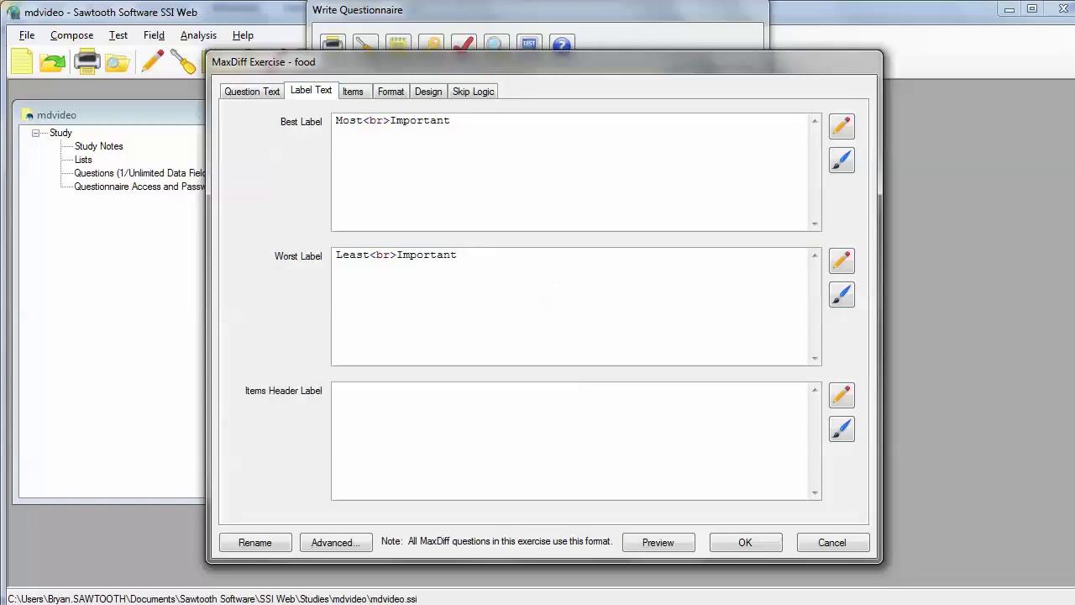
{"action": "key", "text": "Tab"}
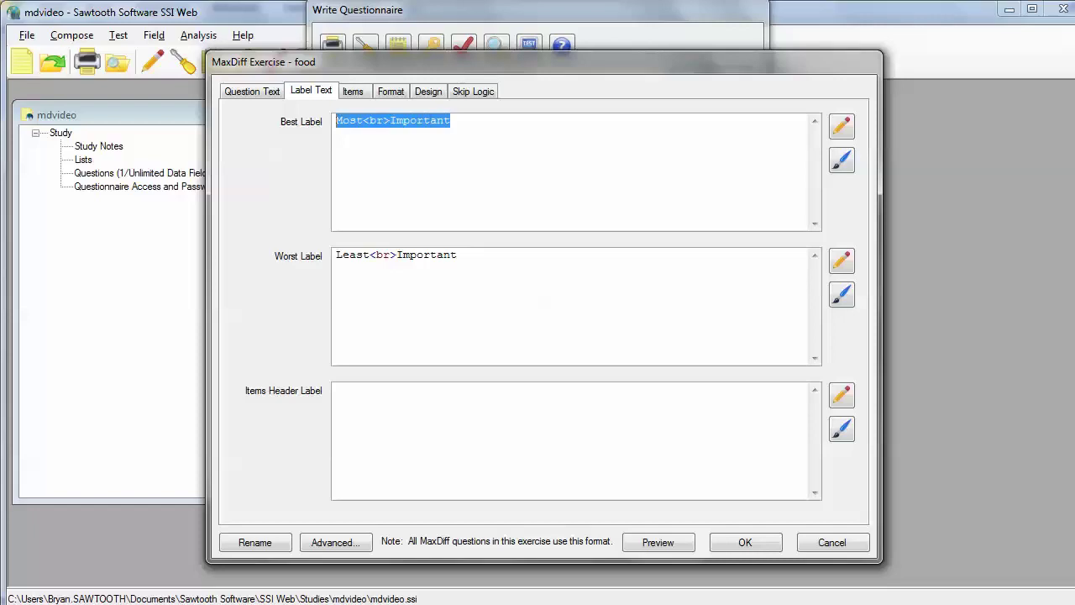
{"action": "type", "text": "Most Likely"}
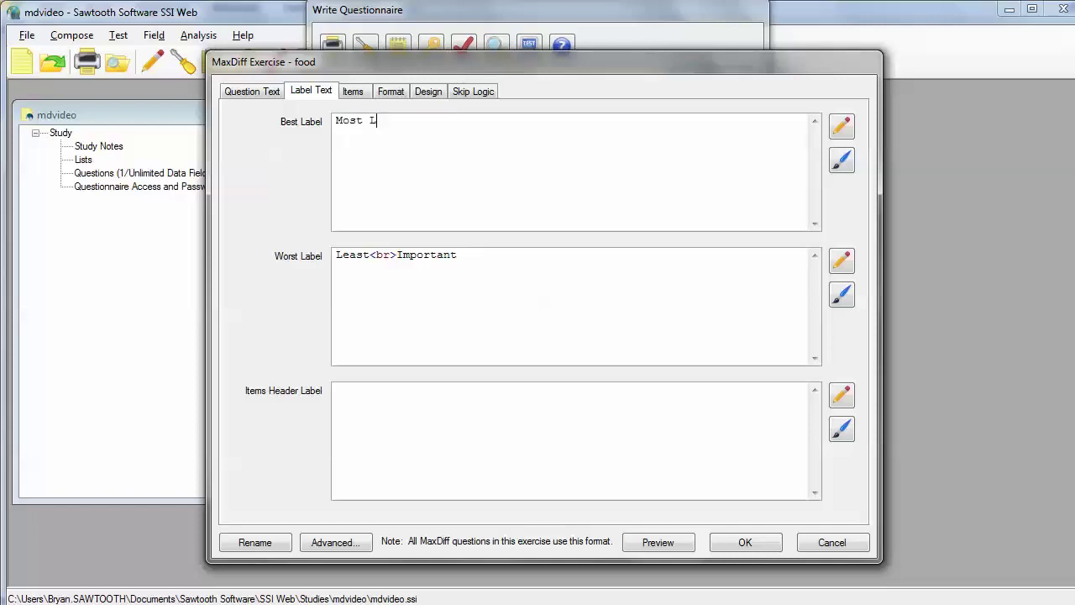
{"action": "key", "text": "Tab"}
{"action": "key", "text": "Tab"}
{"action": "key", "text": "Tab"}
{"action": "key", "text": "Delete"}
{"action": "type", "text": "Least"}
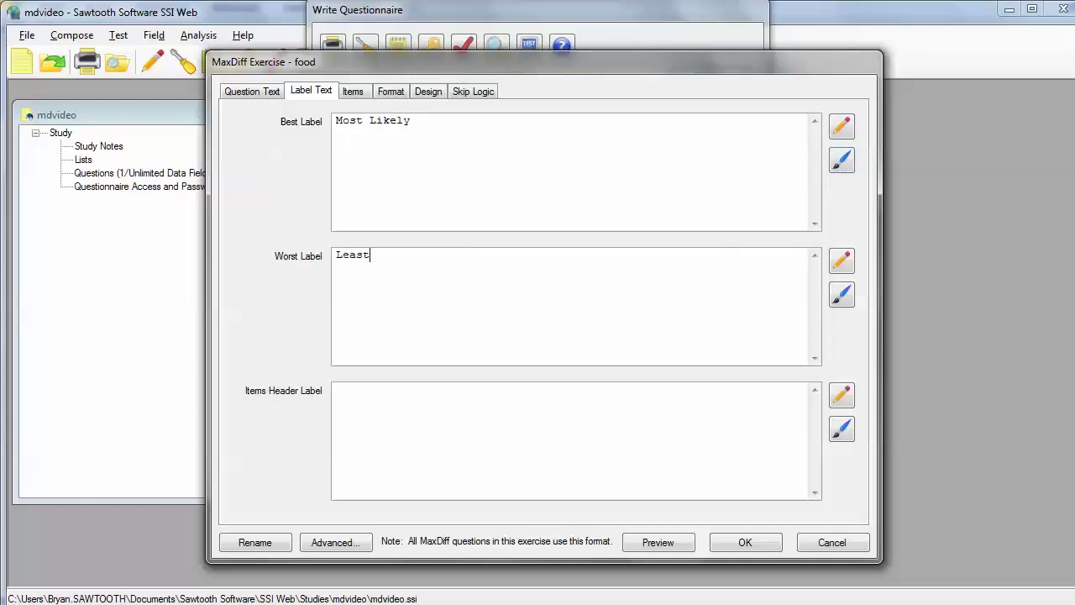
{"action": "type", "text": " Likely"}
Step: Copy the ten restaurant attributes from the Word document into the exercise's new item list foodList2
{"action": "left_click", "coordinate": [353, 90]}
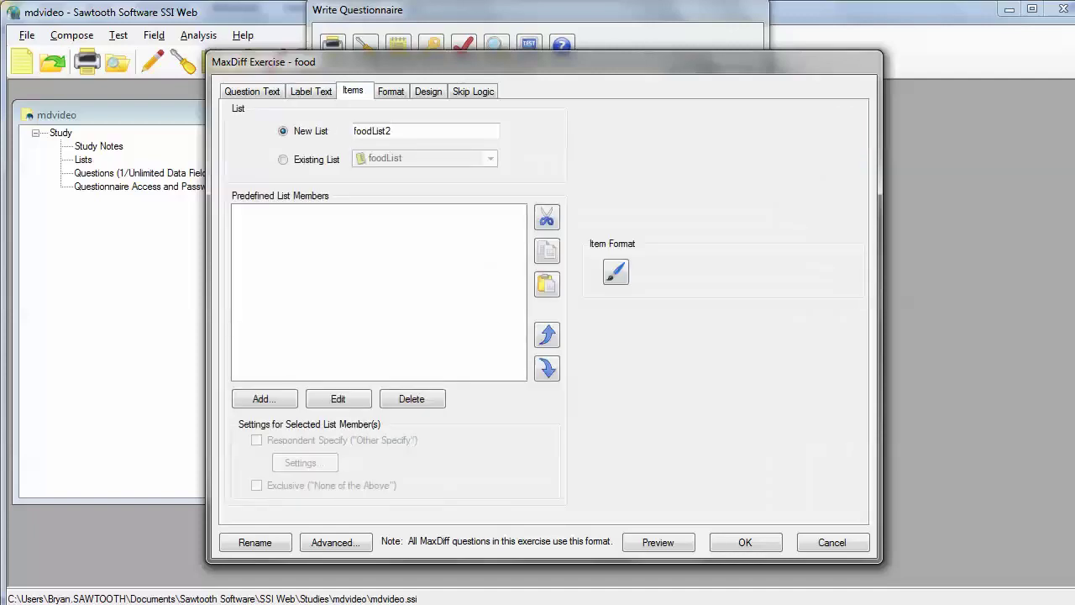
{"action": "key", "text": "alt+Tab"}
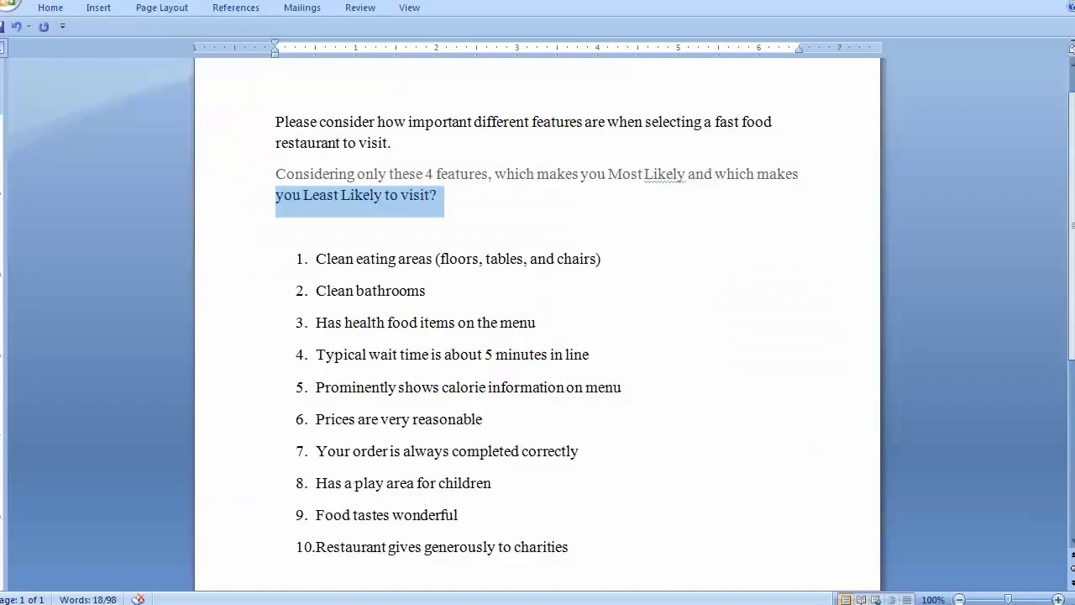
{"action": "left_click_drag", "start_coordinate": [316, 259], "coordinate": [571, 550]}
{"action": "key", "text": "ctrl+c"}
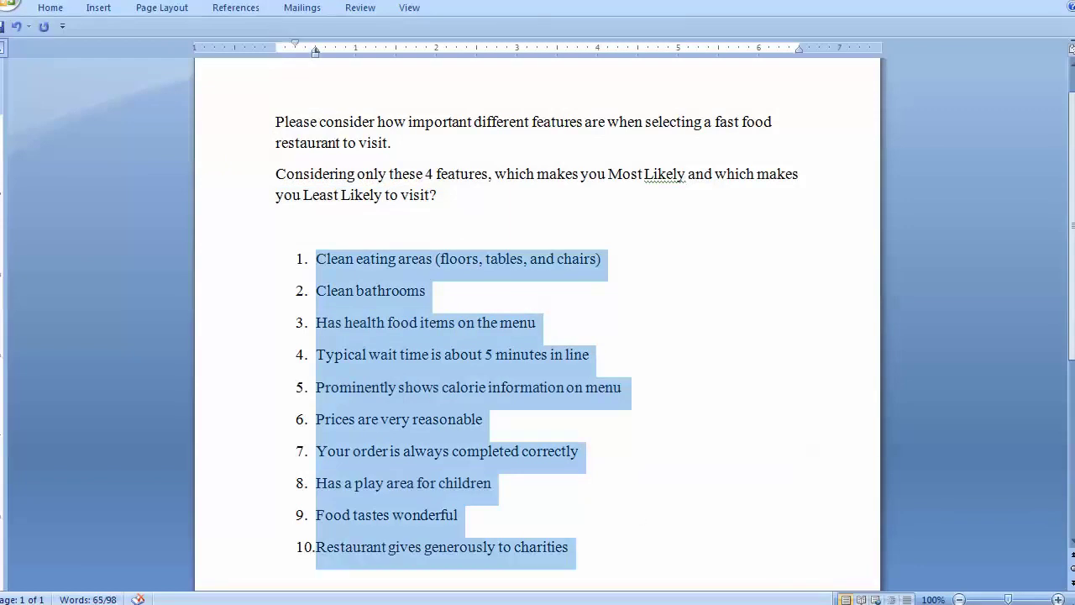
{"action": "key", "text": "alt+Tab"}
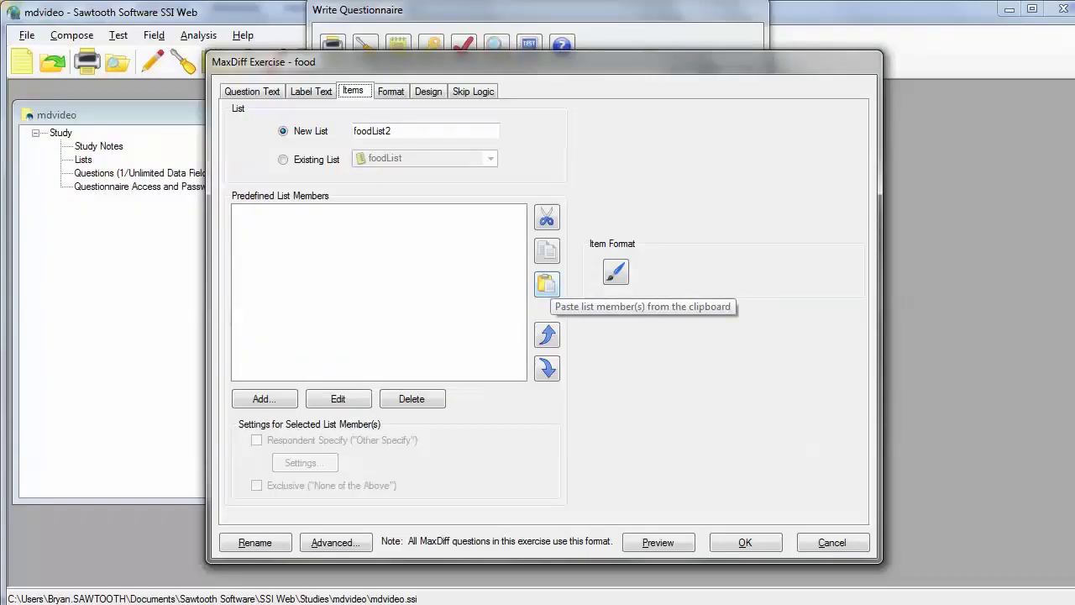
{"action": "left_click", "coordinate": [547, 286]}
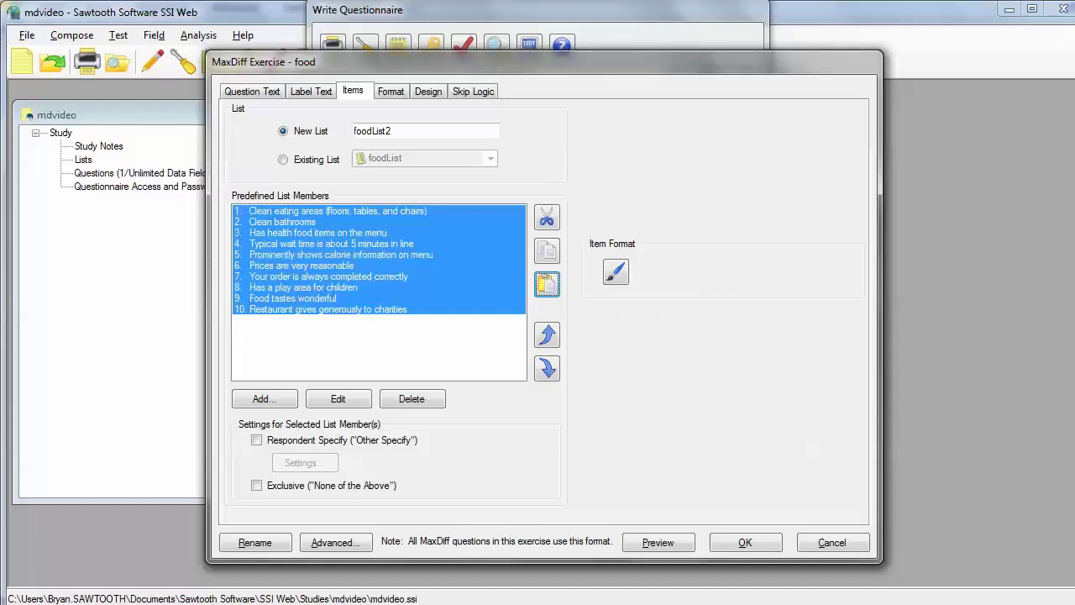
Step: Set the exercise's question style to Style 2 and try to preview the MaxDiff question
{"action": "left_click", "coordinate": [391, 90]}
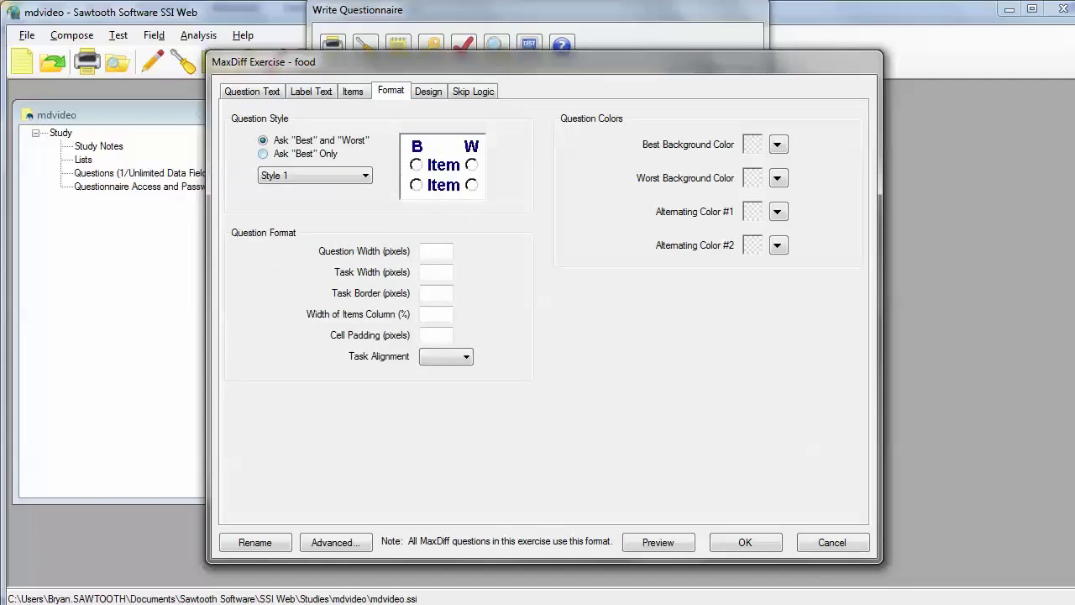
{"action": "left_click", "coordinate": [314, 175]}
{"action": "left_click", "coordinate": [286, 202]}
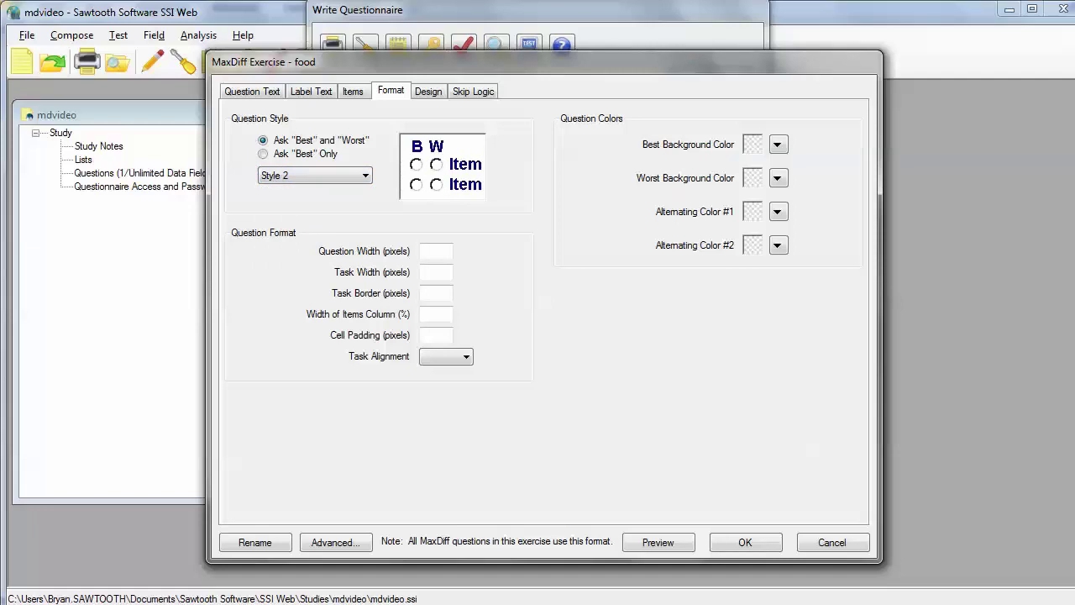
{"action": "left_click", "coordinate": [658, 542]}
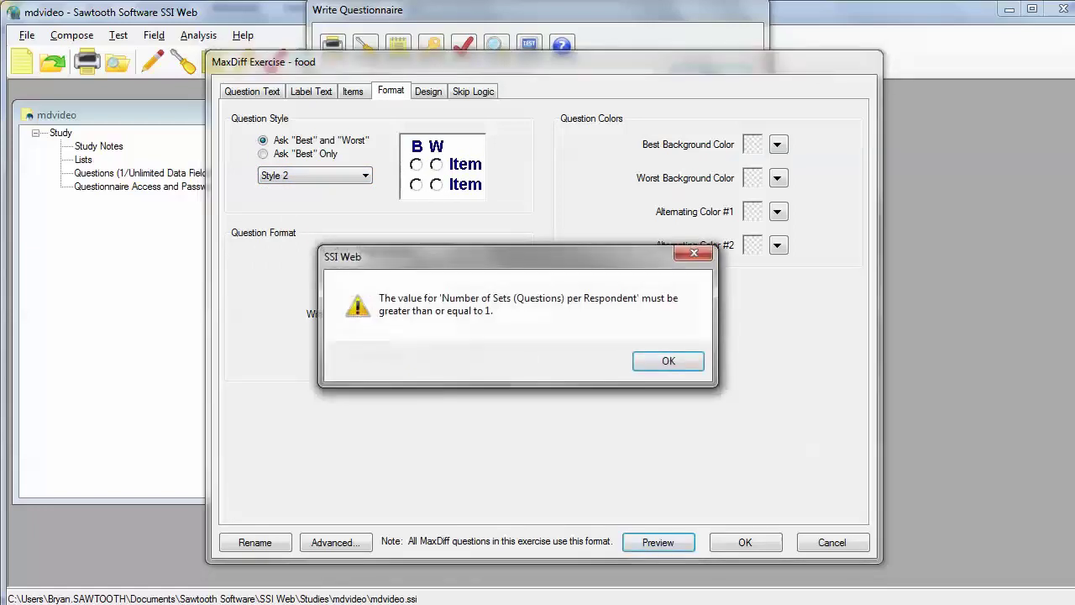
Step: Set the design to 4 items per set and 8 sets per respondent, and generate the MaxDiff design
{"action": "left_click", "coordinate": [668, 360]}
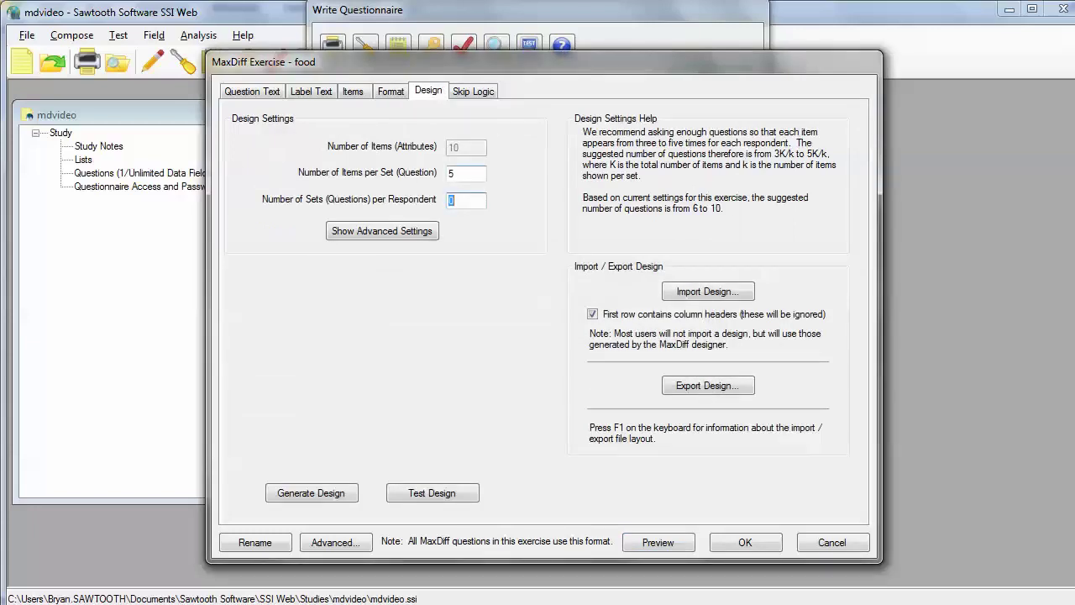
{"action": "left_click", "coordinate": [465, 173]}
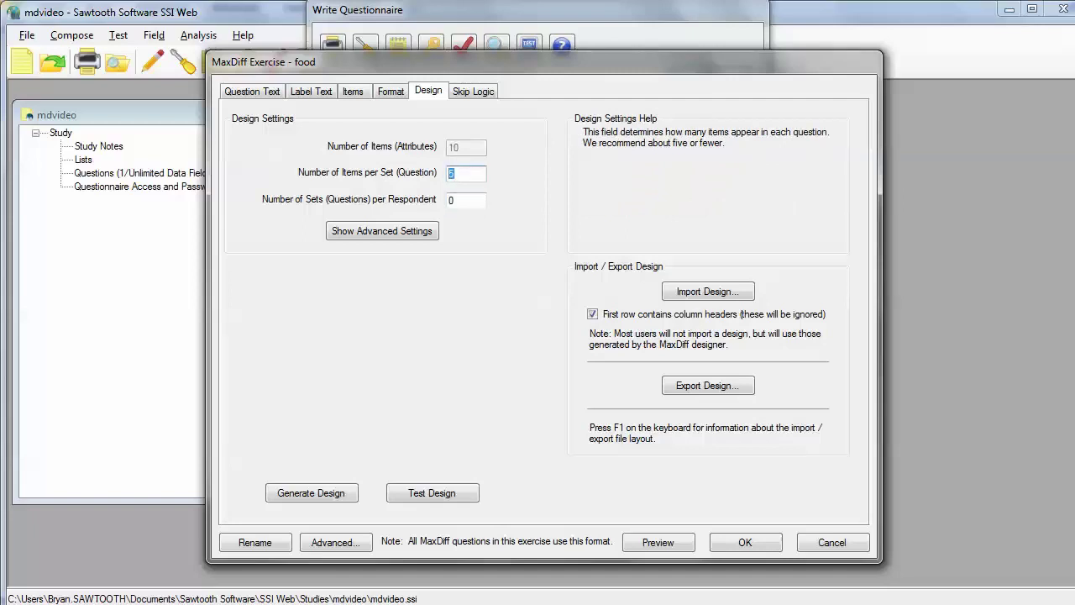
{"action": "type", "text": "4"}
{"action": "key", "text": "Tab"}
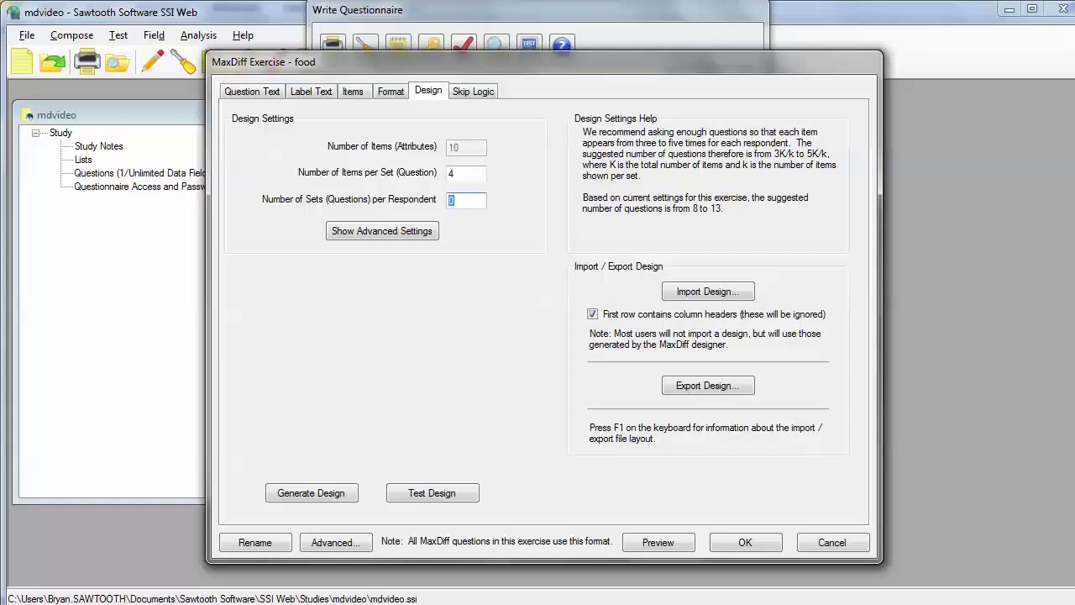
{"action": "type", "text": "8"}
{"action": "left_click", "coordinate": [311, 493]}
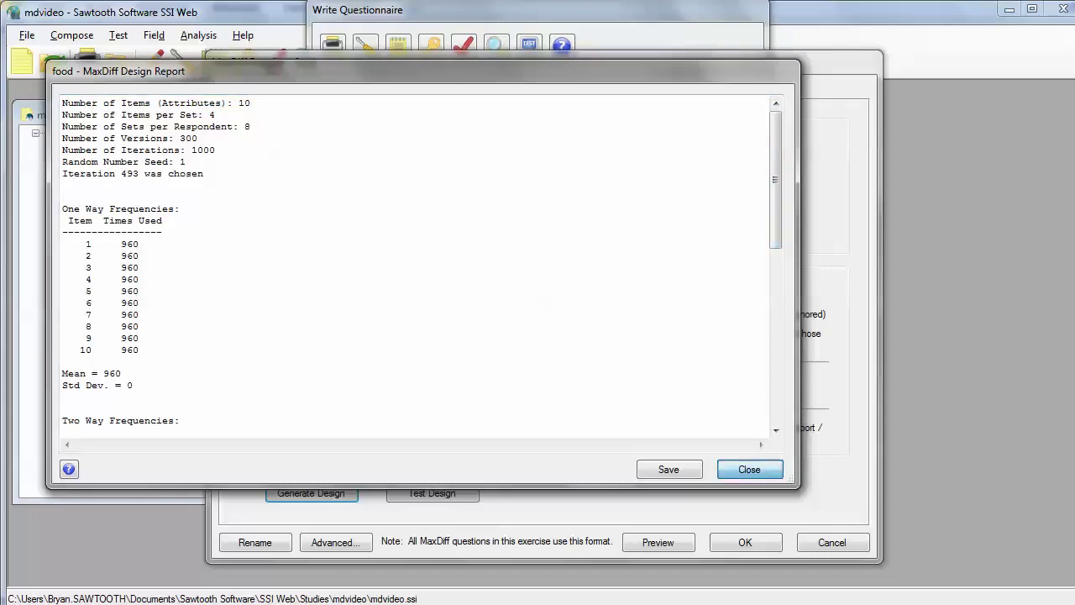
{"action": "left_click", "coordinate": [749, 468]}
Step: Preview the MaxDiff question and save the food exercise into the questionnaire
{"action": "left_click", "coordinate": [657, 541]}
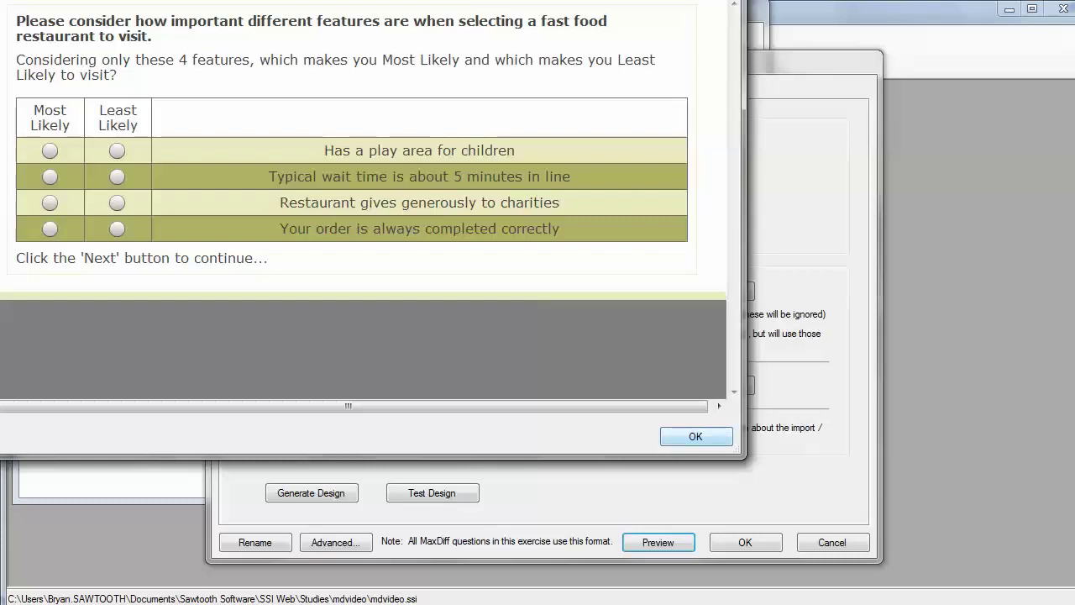
{"action": "left_click", "coordinate": [695, 436]}
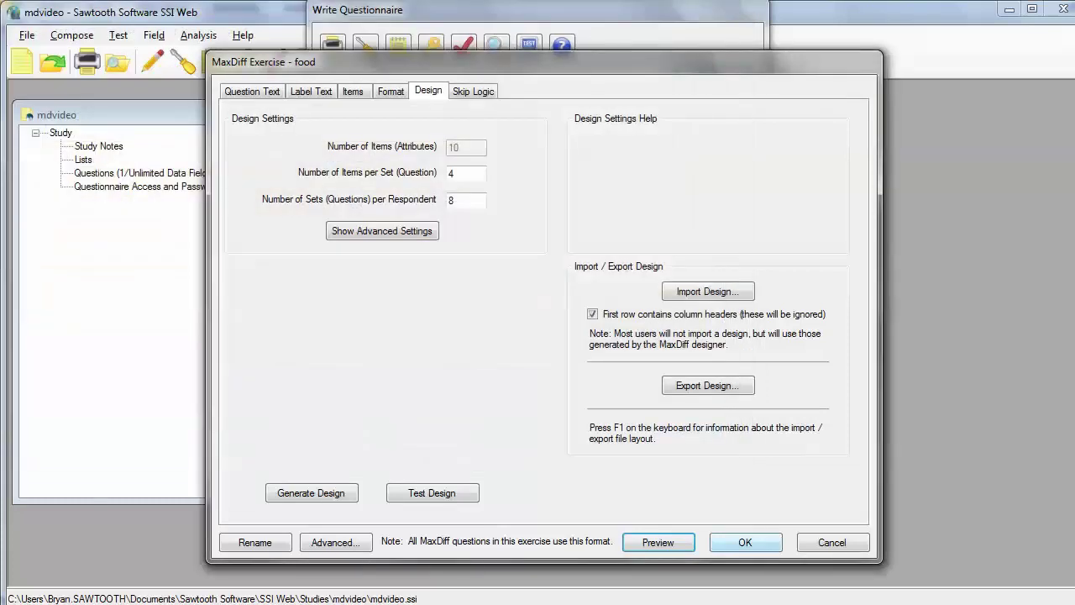
{"action": "left_click", "coordinate": [744, 542]}
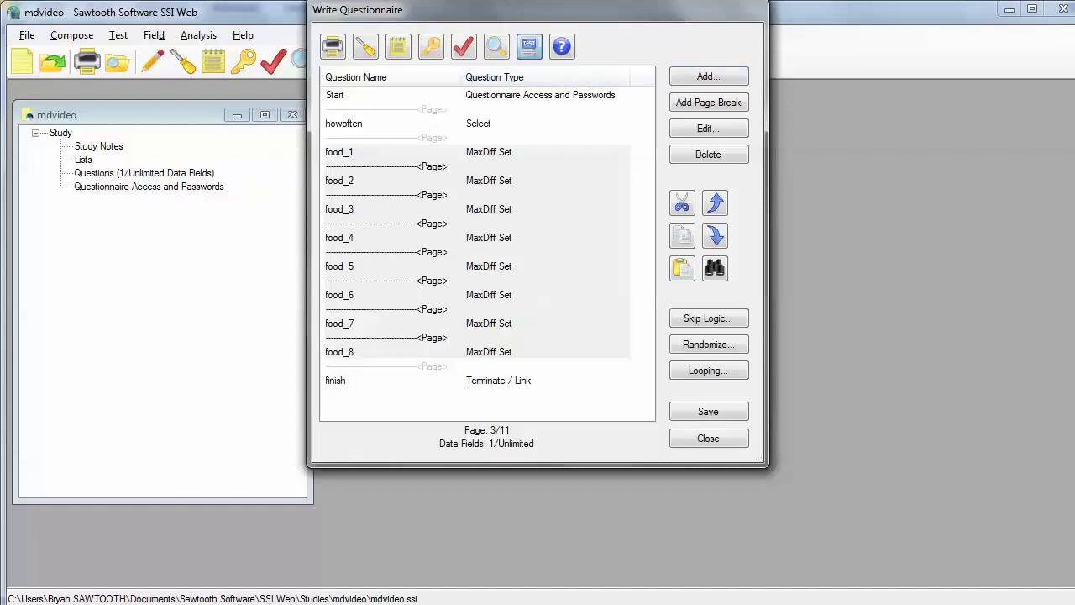
Step: Test the survey locally and answer the fast food visit frequency question with "About 1 time per week"
{"action": "left_click", "coordinate": [528, 46]}
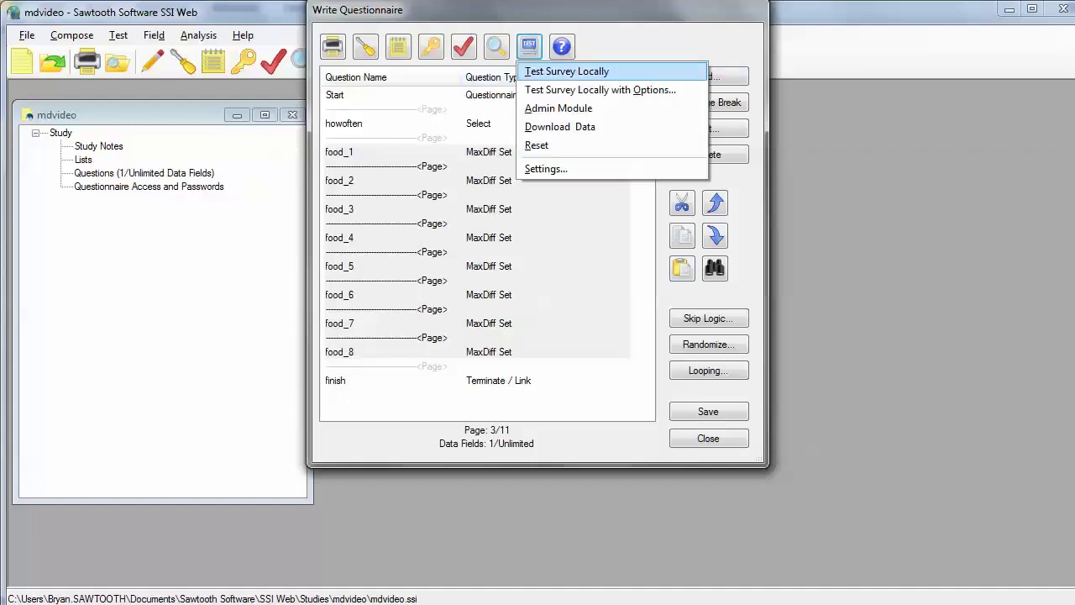
{"action": "left_click", "coordinate": [567, 72]}
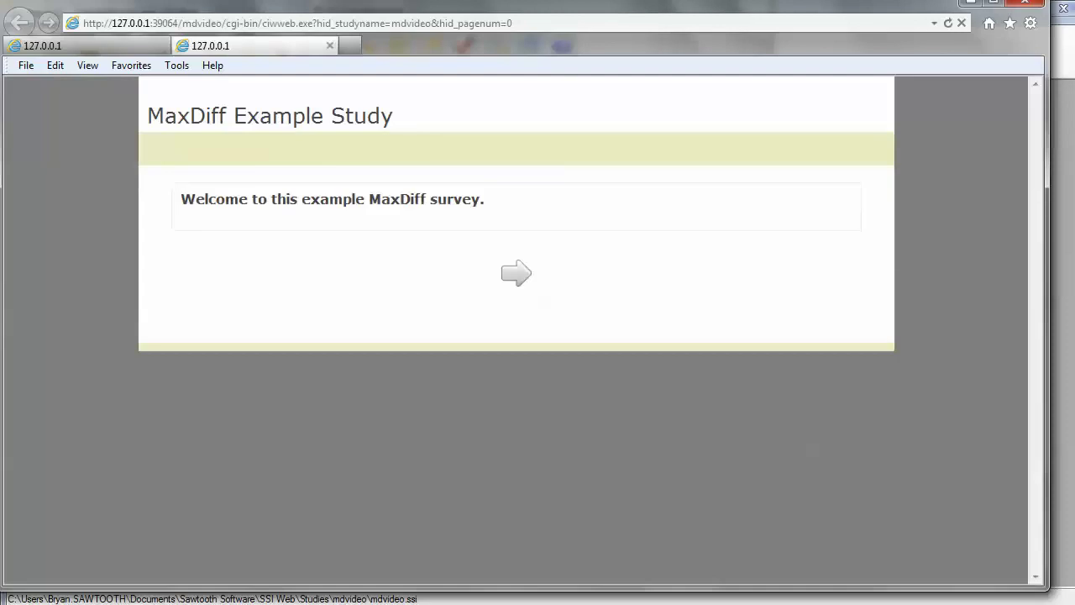
{"action": "left_click", "coordinate": [517, 274]}
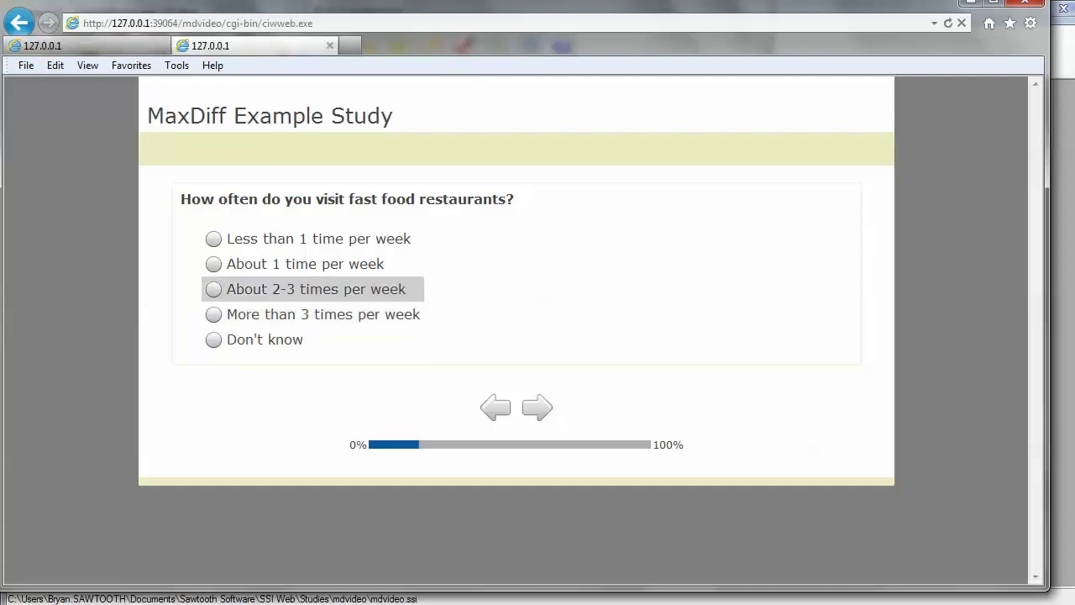
{"action": "left_click", "coordinate": [213, 264]}
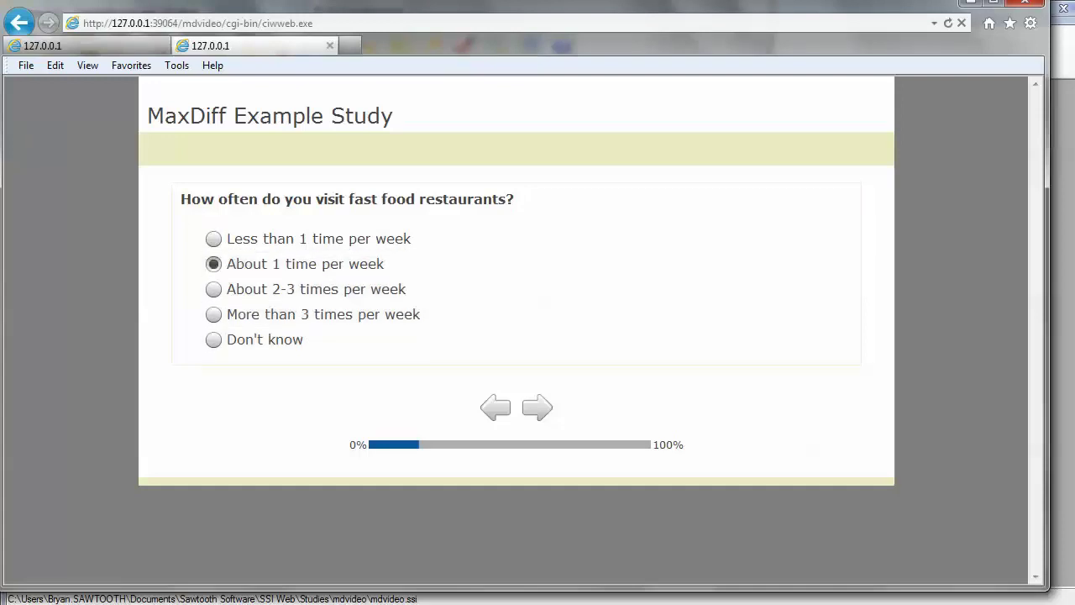
{"action": "left_click", "coordinate": [537, 408]}
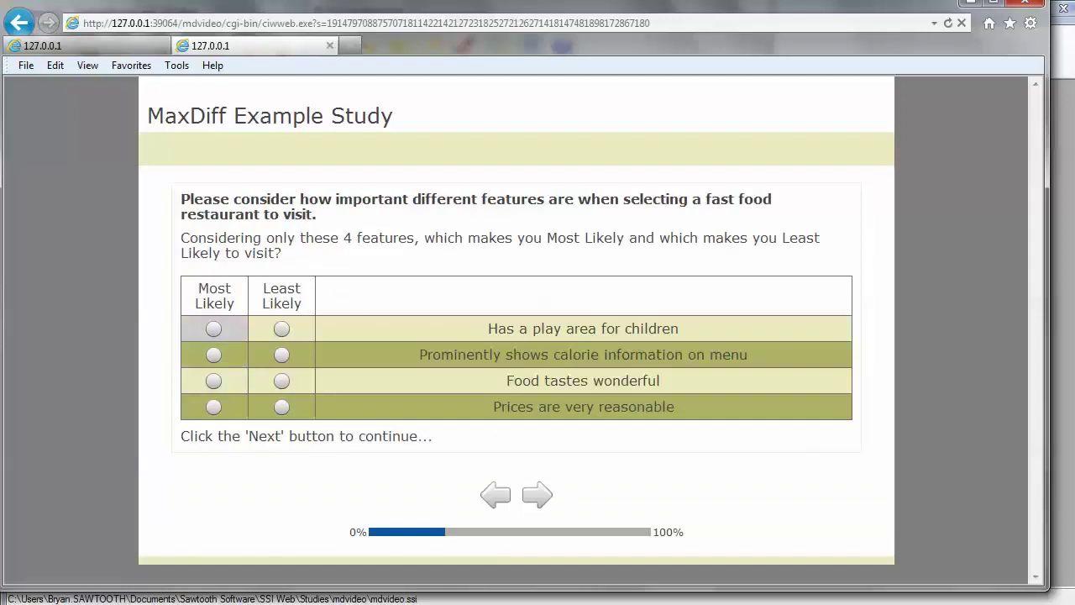
Step: In the first MaxDiff set, mark "Has a play area for children" Most Likely and "Prominently shows calorie information on menu" Least Likely, and submit it
{"action": "left_click", "coordinate": [213, 328]}
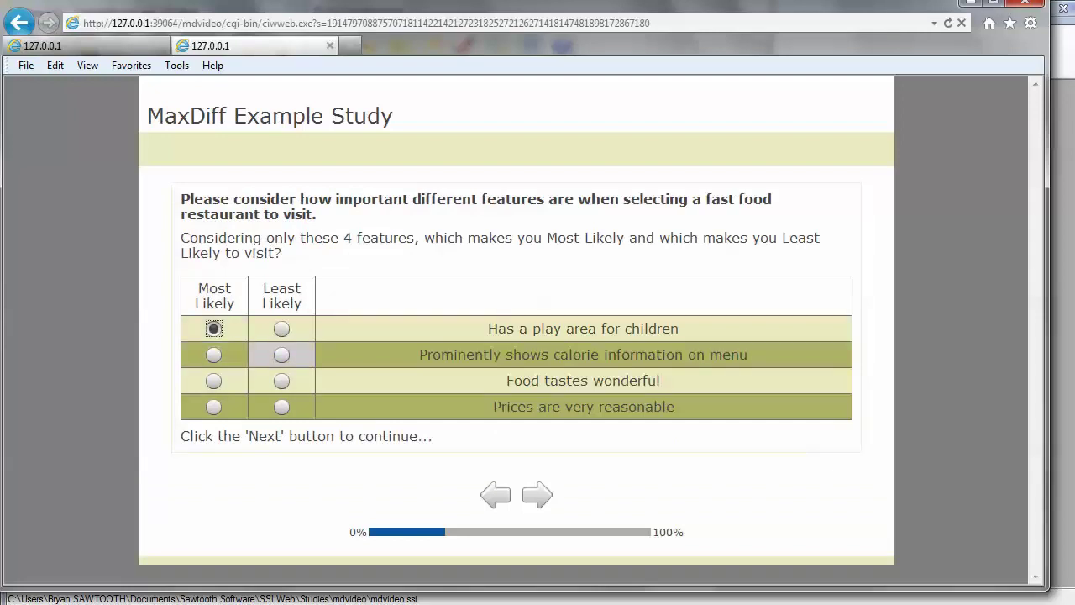
{"action": "left_click", "coordinate": [281, 355]}
{"action": "left_click", "coordinate": [537, 495]}
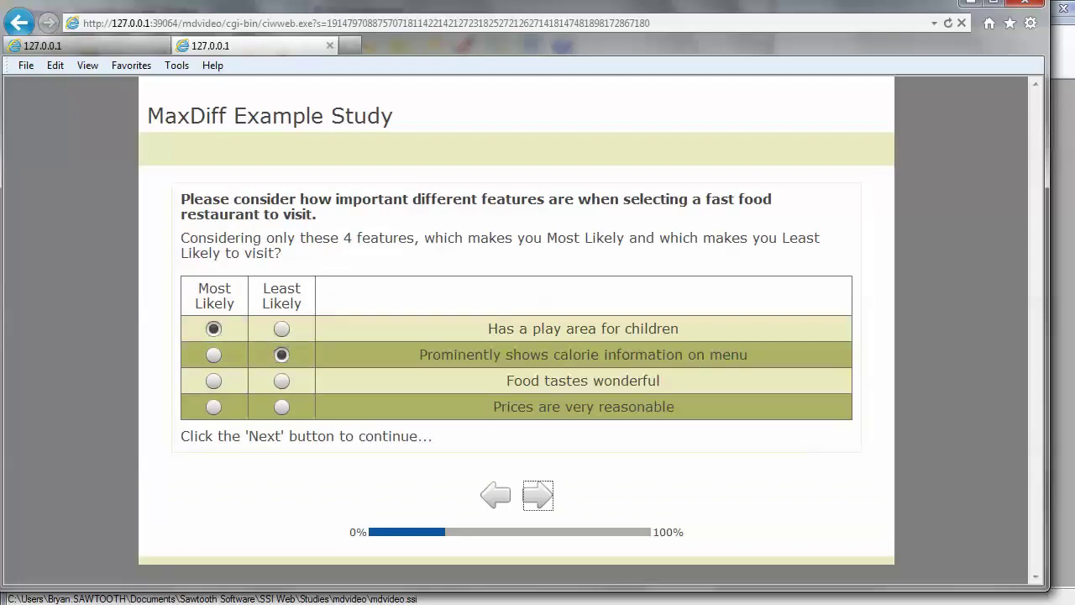
Step: Submit the second set with "Your order is always completed correctly" Most Likely and "Clean bathrooms" Least Likely, and answer the third set
{"action": "left_click", "coordinate": [281, 354]}
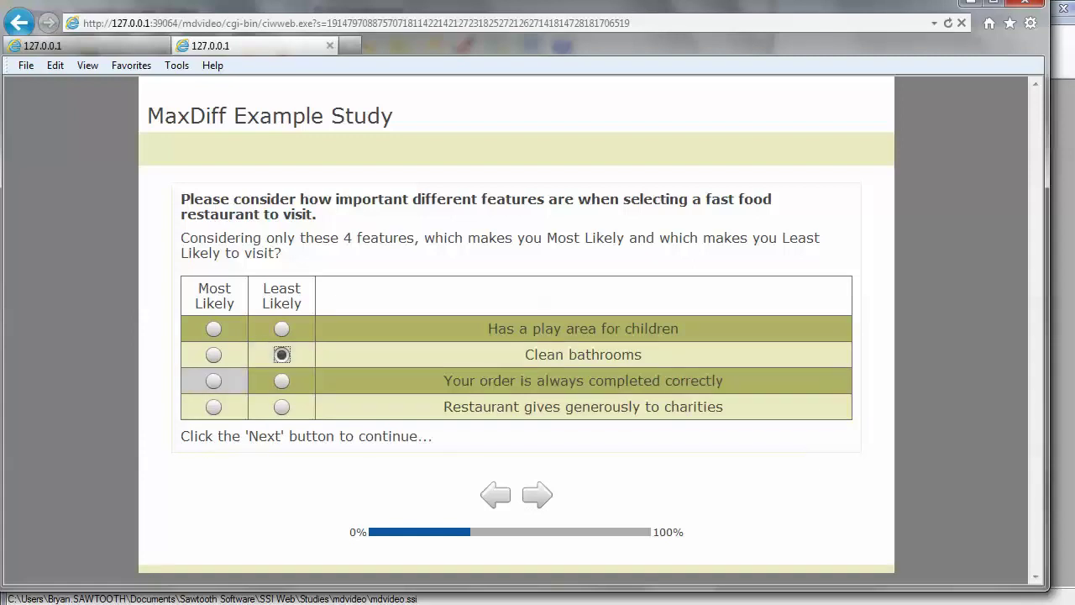
{"action": "left_click", "coordinate": [213, 381]}
{"action": "left_click", "coordinate": [538, 495]}
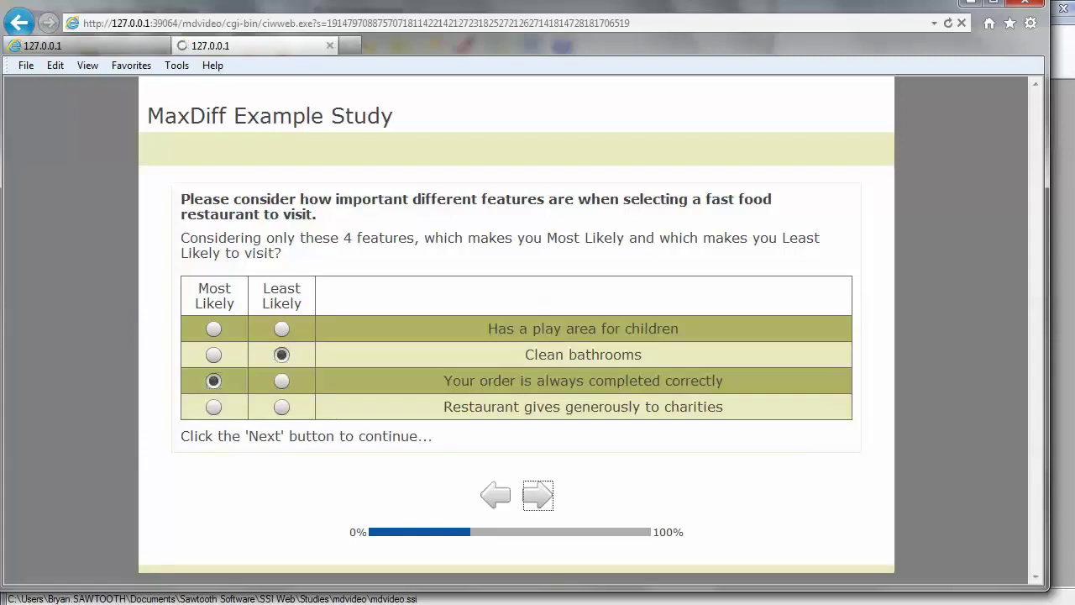
{"action": "left_click", "coordinate": [282, 328]}
{"action": "left_click", "coordinate": [213, 355]}
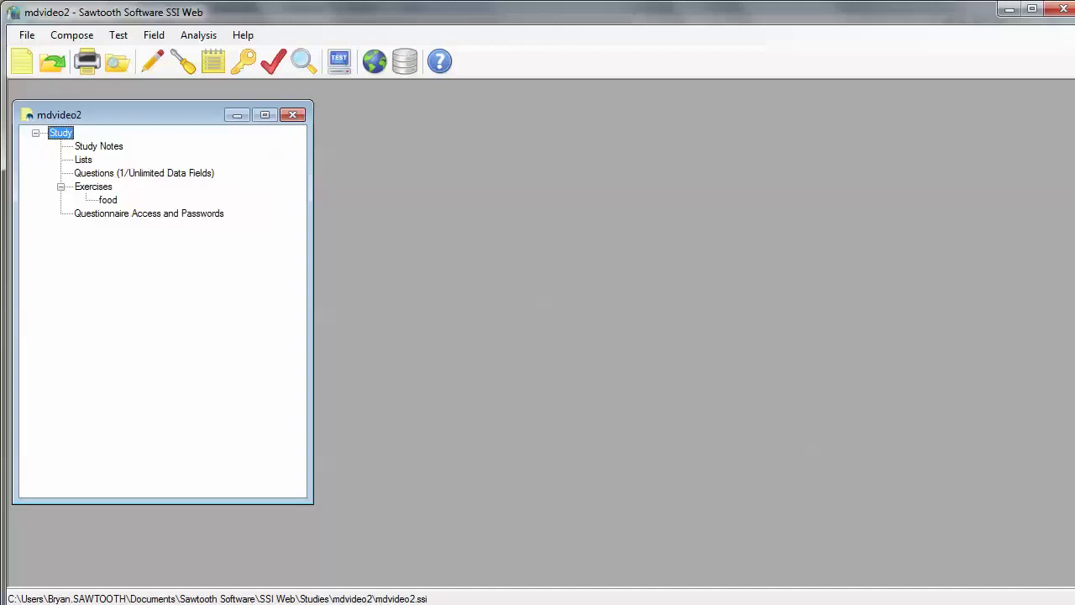
Step: Compute the MaxDiff scores for the food exercise in the mdvideo2 study
{"action": "left_click", "coordinate": [198, 34]}
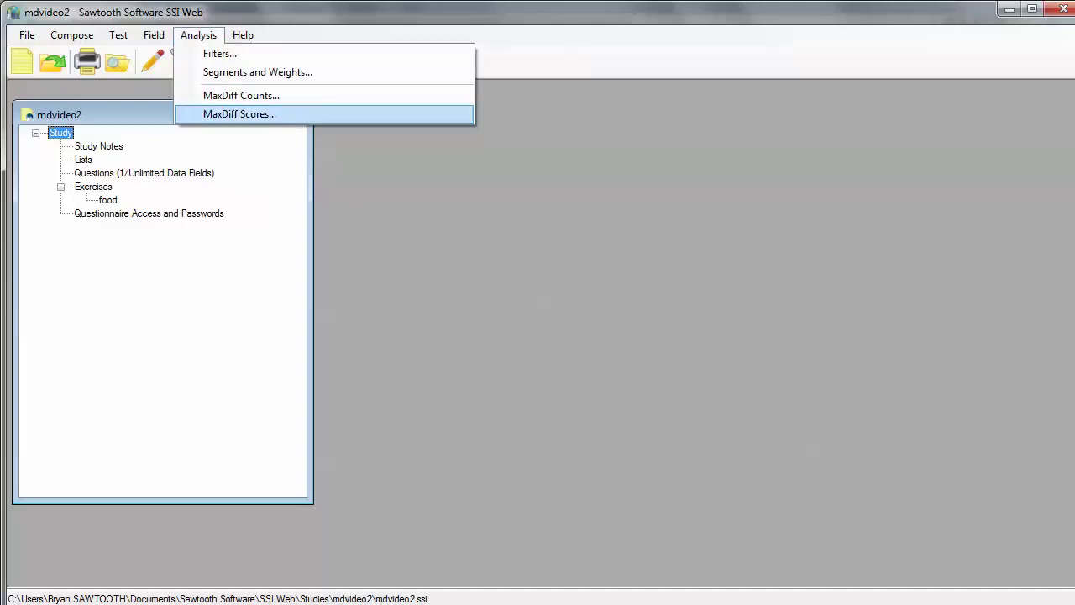
{"action": "key", "text": "Return"}
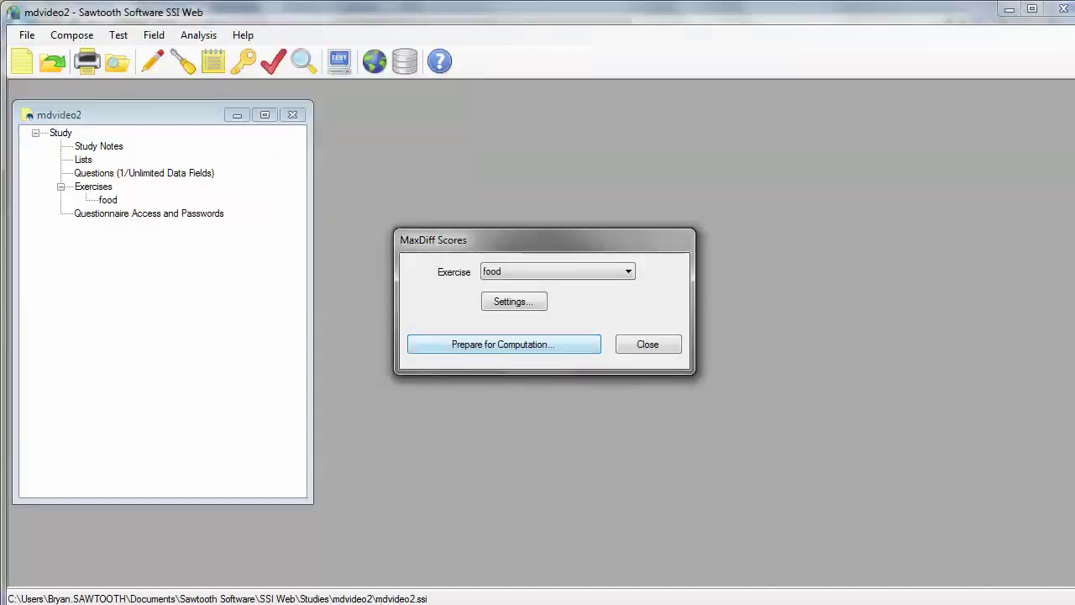
{"action": "key", "text": "Return"}
{"action": "key", "text": "Return"}
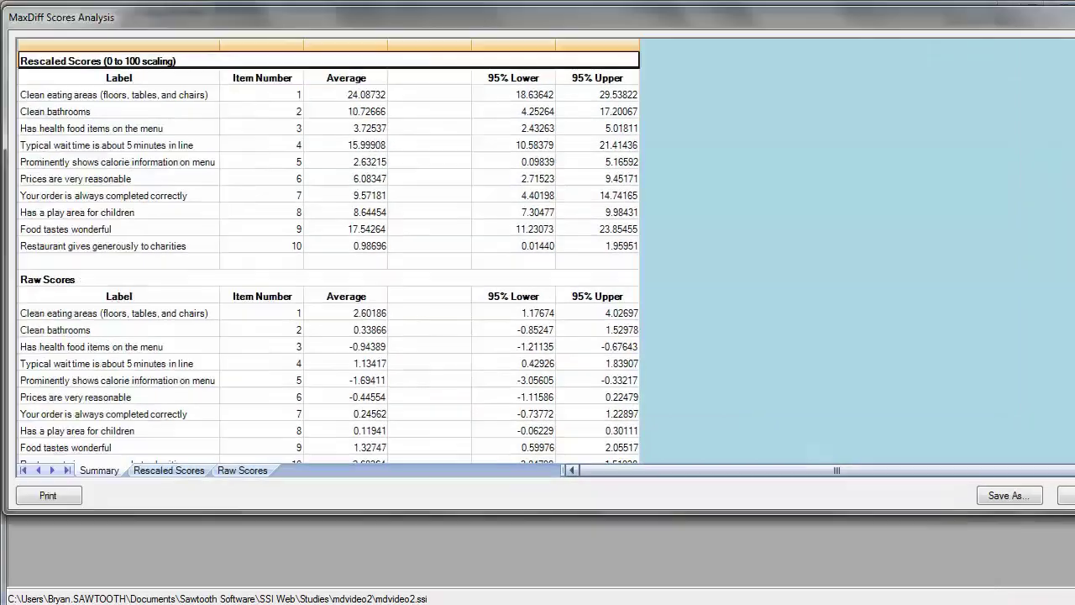
Step: Examine each respondent's fit statistic and rescaled item scores in the MaxDiff scores analysis
{"action": "left_click_drag", "start_coordinate": [340, 17], "coordinate": [370, 34]}
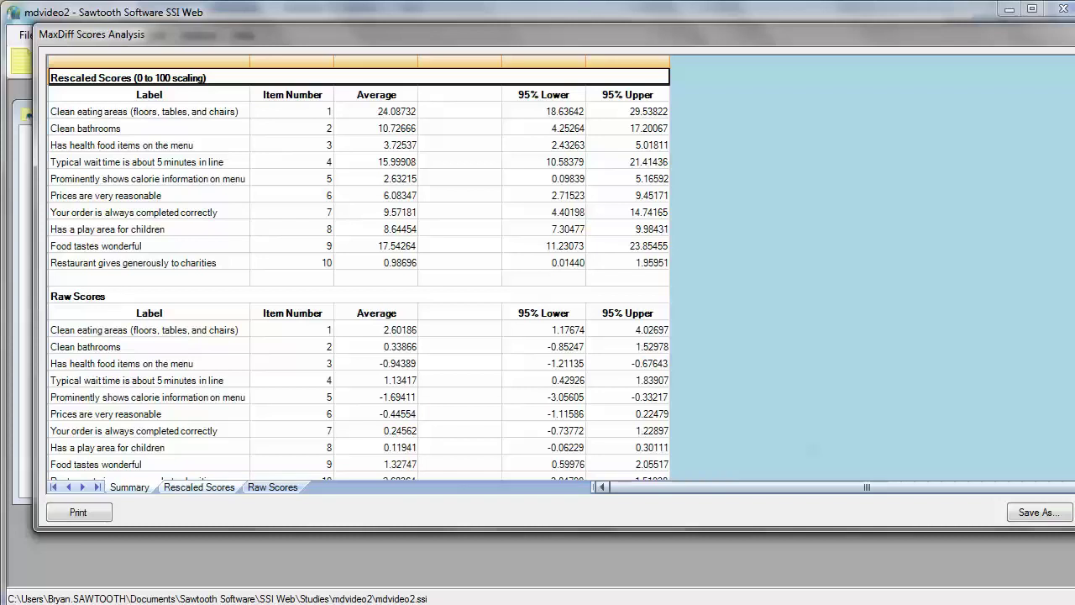
{"action": "left_click", "coordinate": [199, 487]}
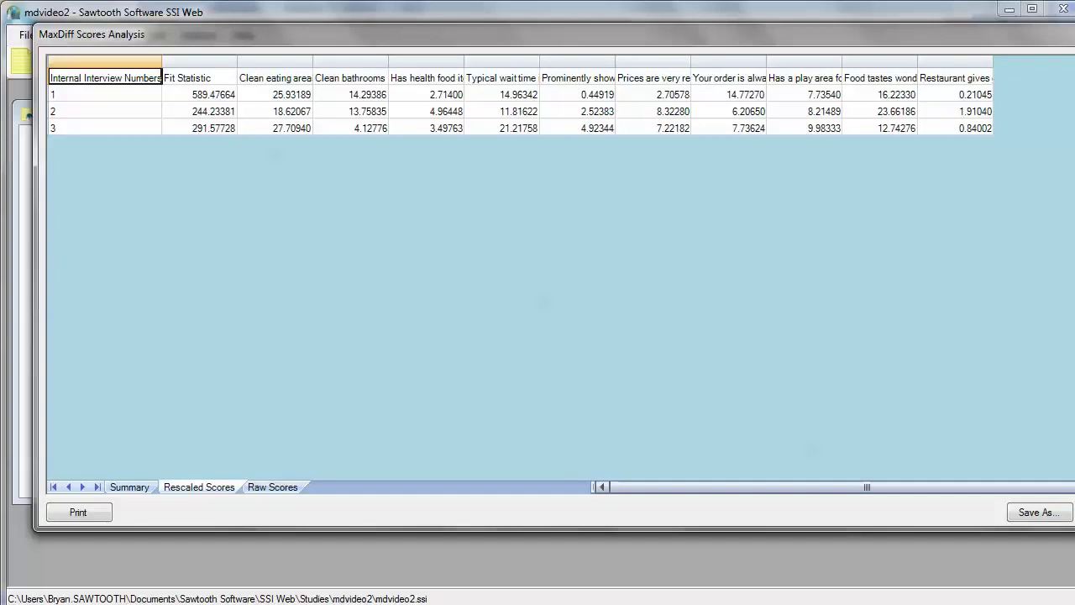
{"action": "left_click", "coordinate": [200, 94]}
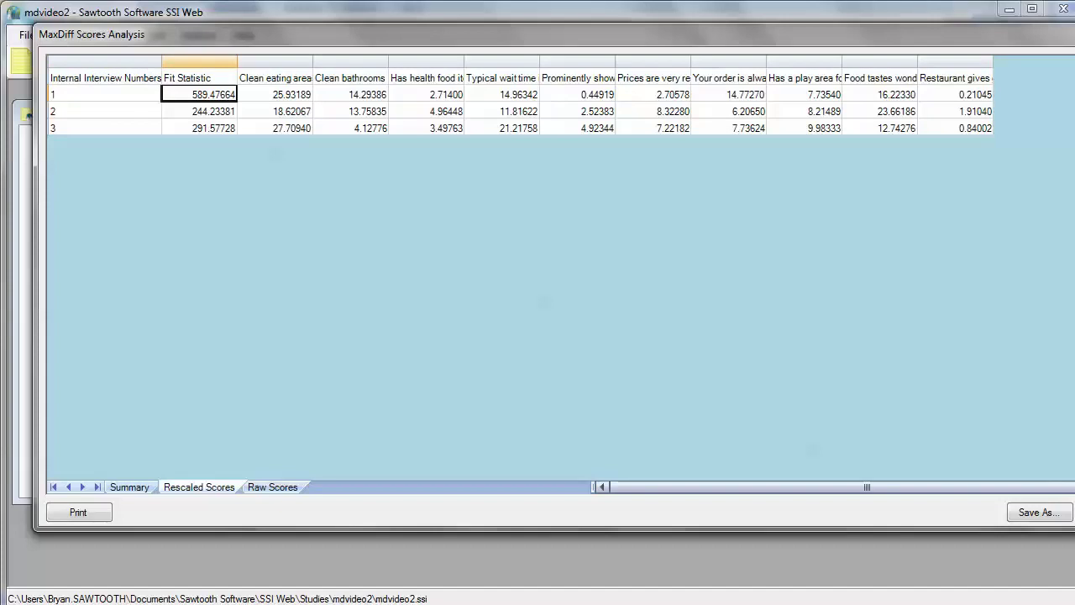
{"action": "left_click", "coordinate": [199, 110]}
{"action": "left_click", "coordinate": [275, 94]}
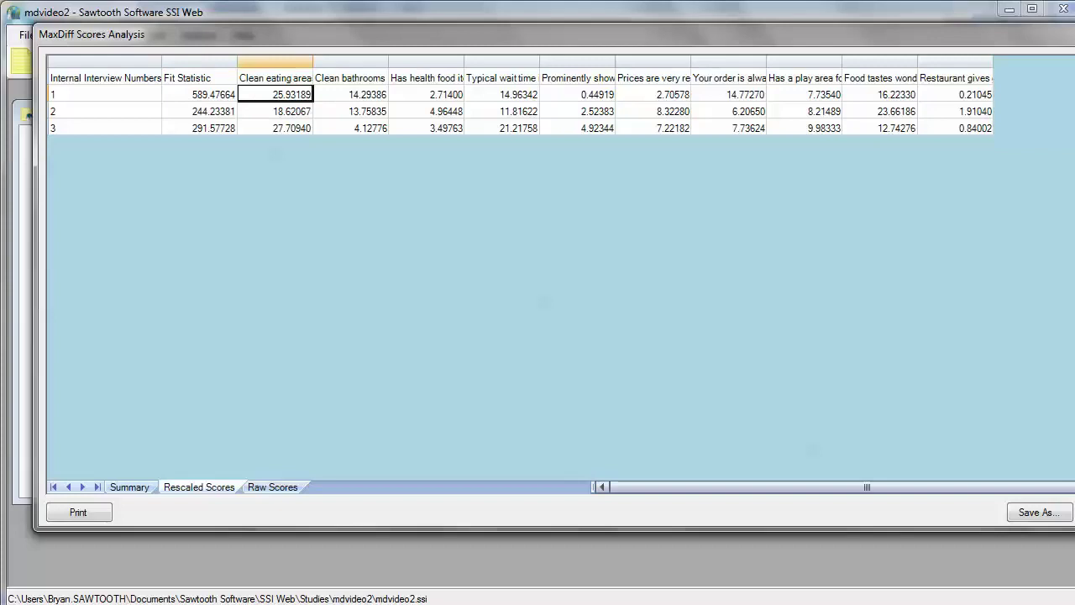
{"action": "left_click", "coordinate": [350, 94]}
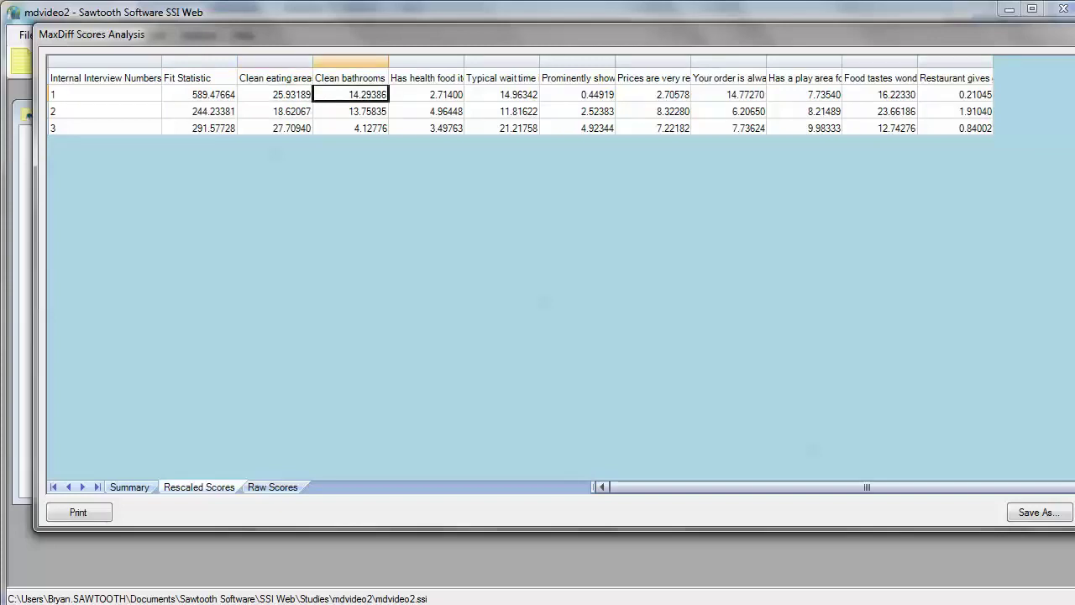
{"action": "left_click", "coordinate": [426, 94]}
{"action": "left_click", "coordinate": [501, 94]}
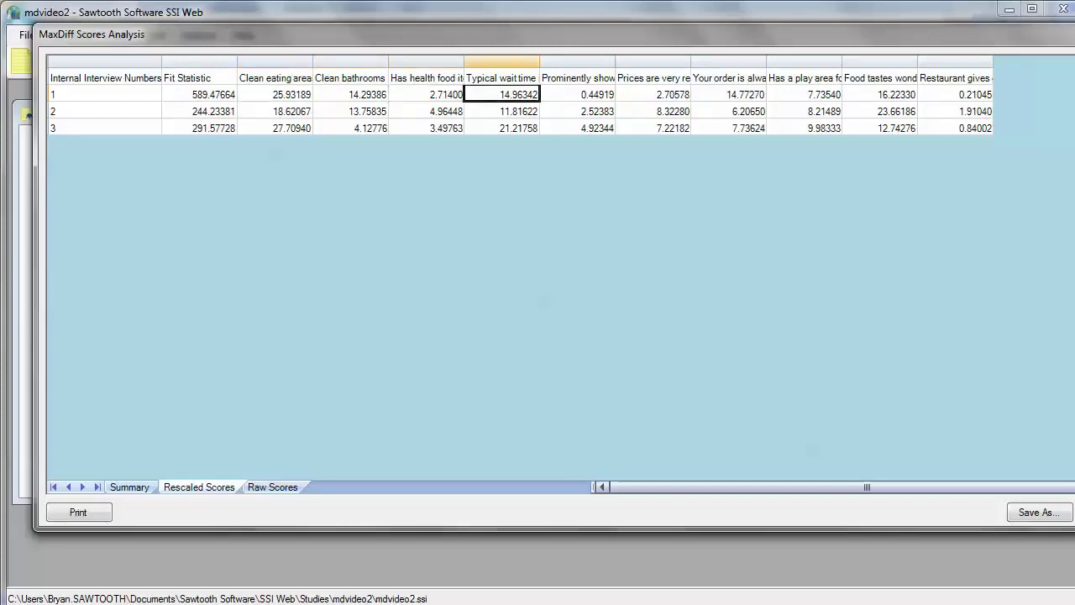
Step: Switch to the PowerPoint slide show and advance past the attribute list to the bar chart of restaurant attributes
{"action": "key", "text": "alt+Tab"}
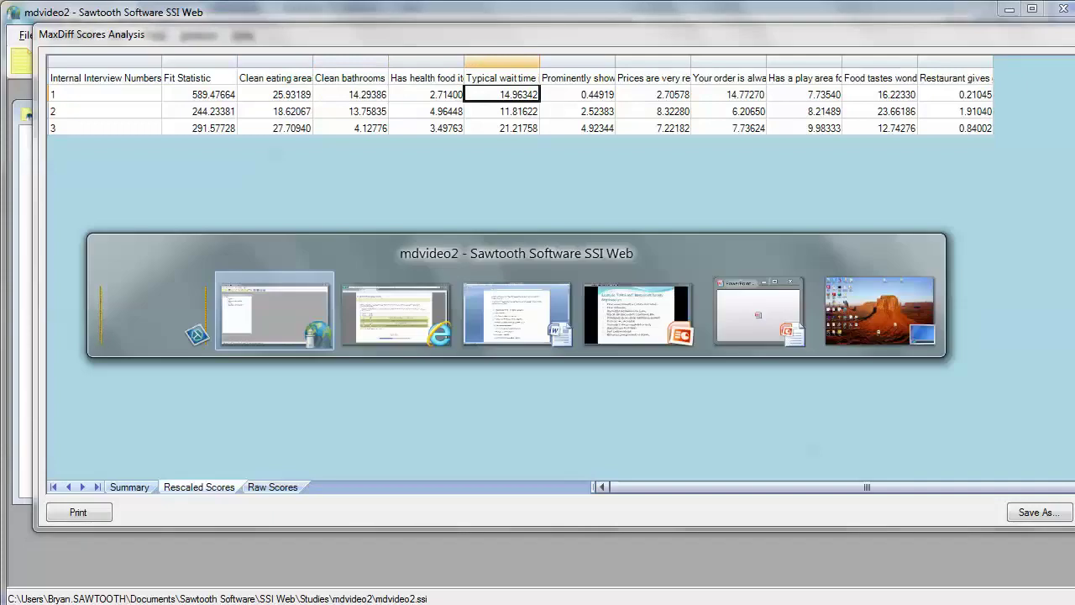
{"action": "key", "text": "Tab"}
{"action": "key", "text": "Tab"}
{"action": "key", "text": "Tab"}
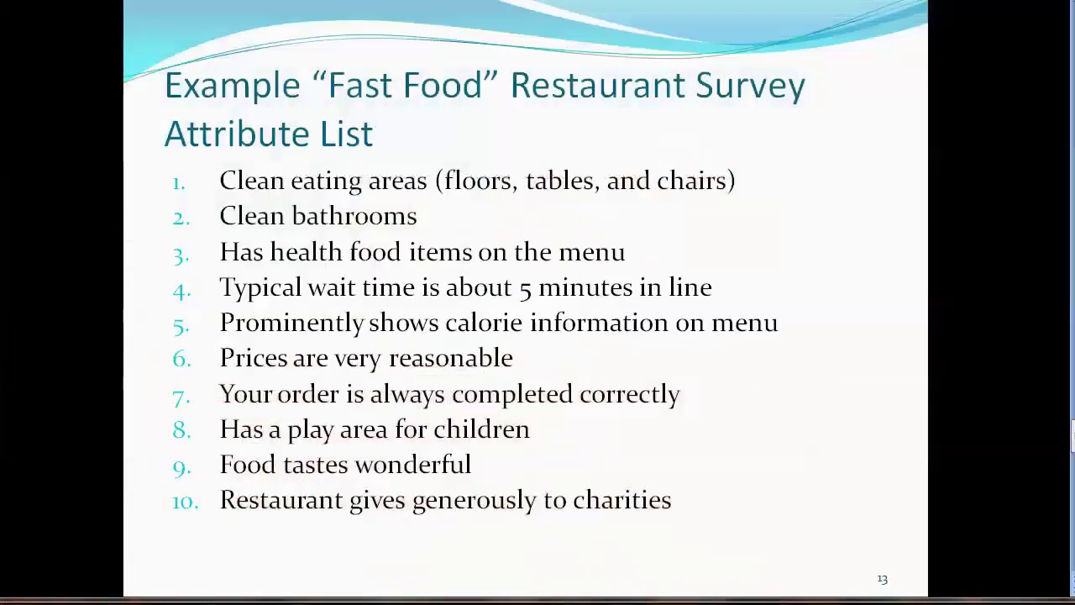
{"action": "key", "text": "Right"}
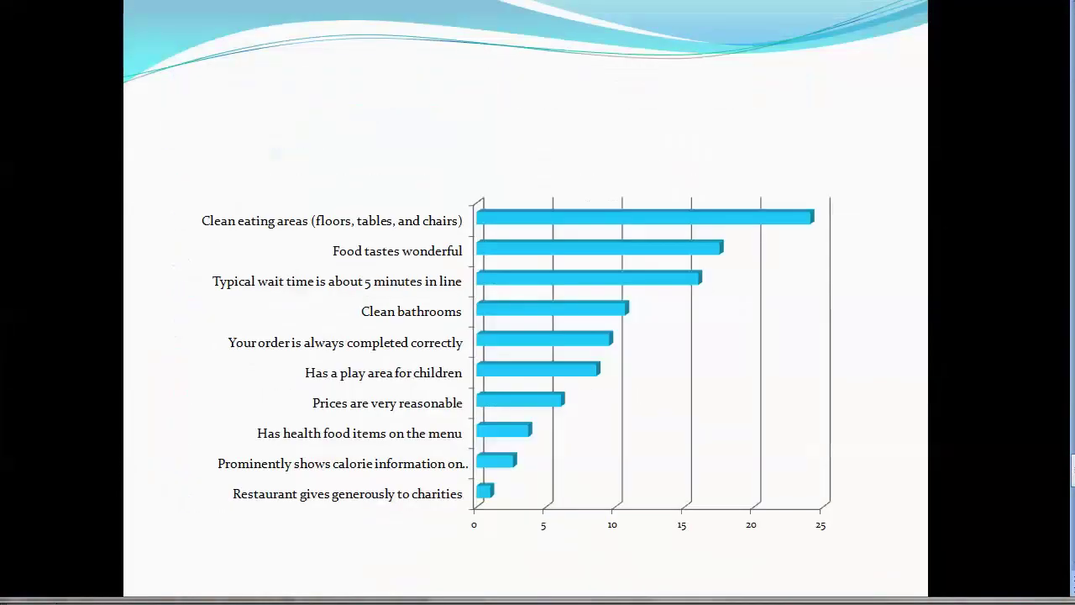